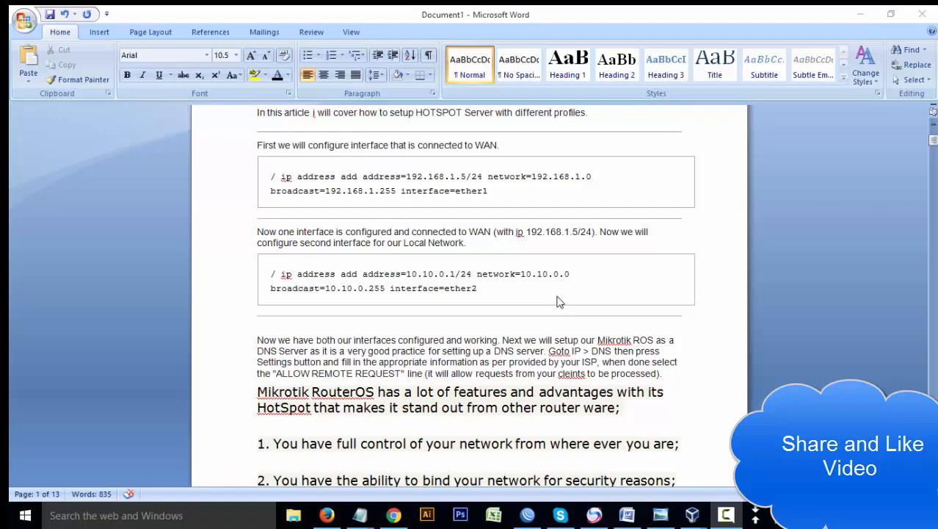
- Highlight the full network control, network binding and bandwidth allocation phrases in the feature list
scroll(595, 290, up, 2)
scroll(602, 273, down, 1)
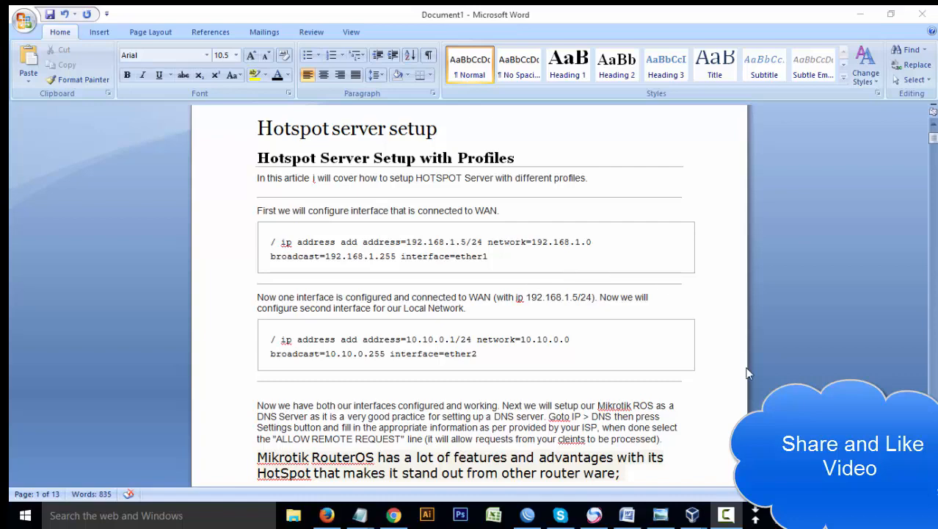
scroll(674, 358, down, 3)
scroll(663, 380, down, 2)
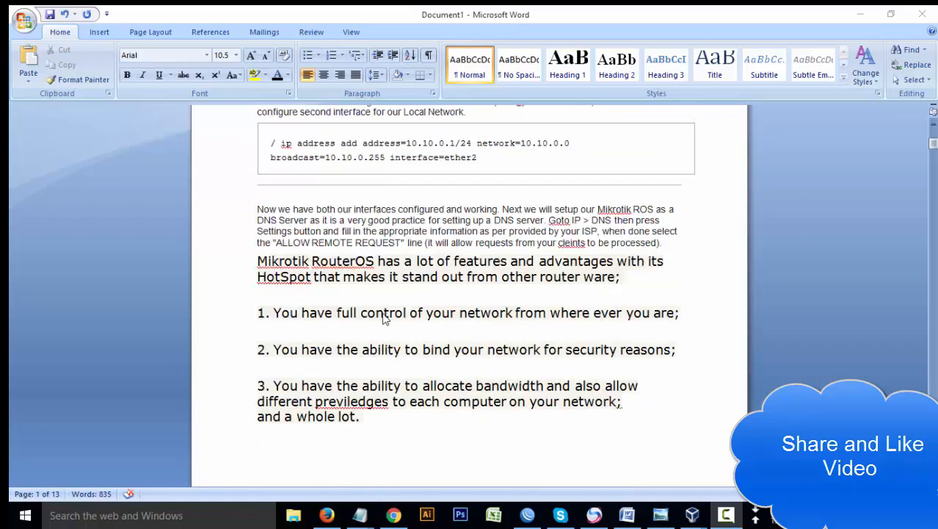
click(384, 312)
drag(330, 312, 548, 312)
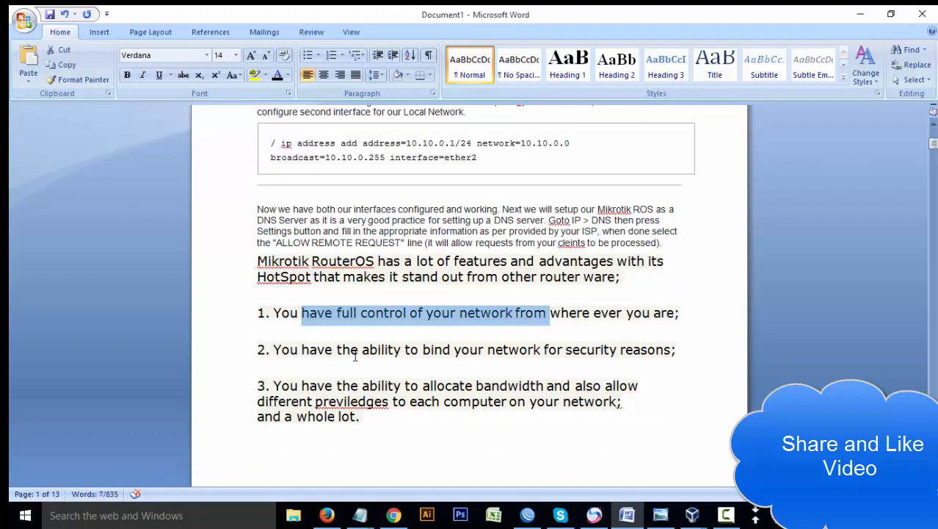
drag(343, 350, 625, 345)
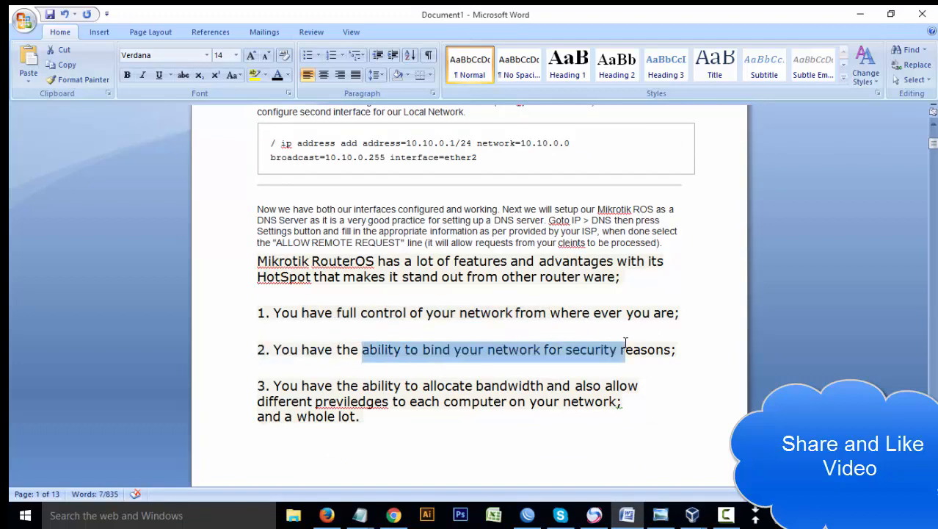
drag(365, 387, 570, 387)
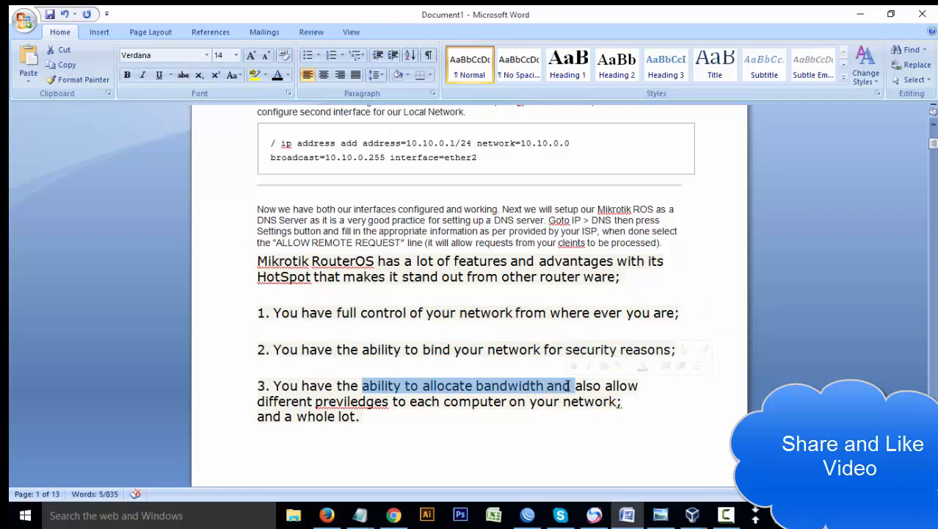
- Scroll down to the licence-level comparison table on page 2
scroll(475, 334, up, 2)
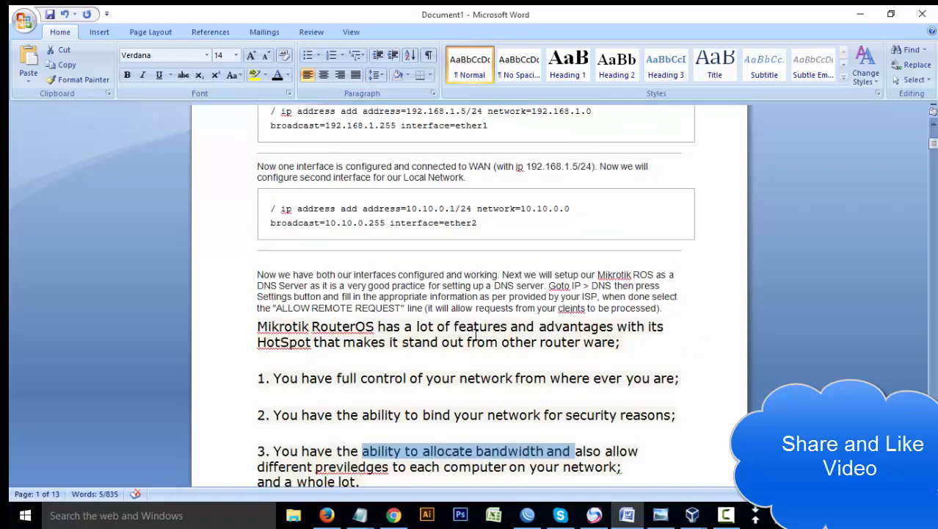
scroll(476, 334, up, 4)
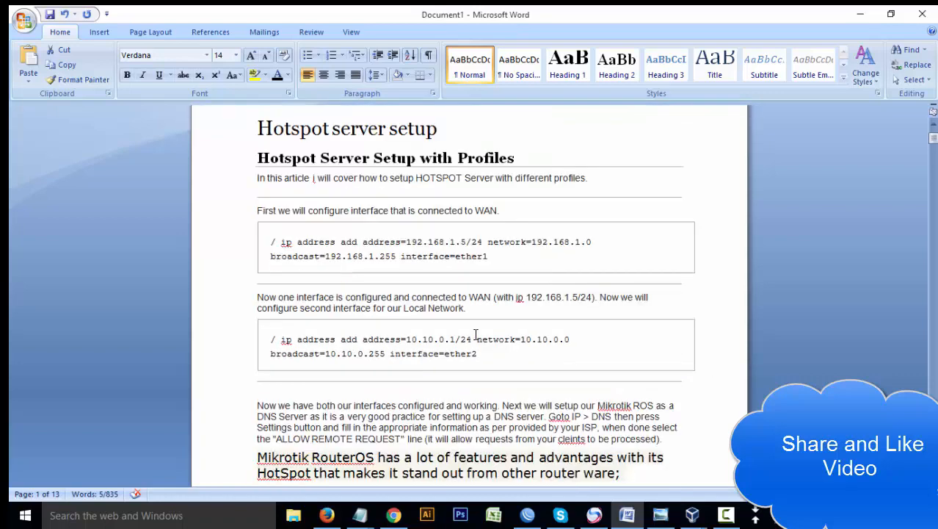
scroll(475, 334, down, 20)
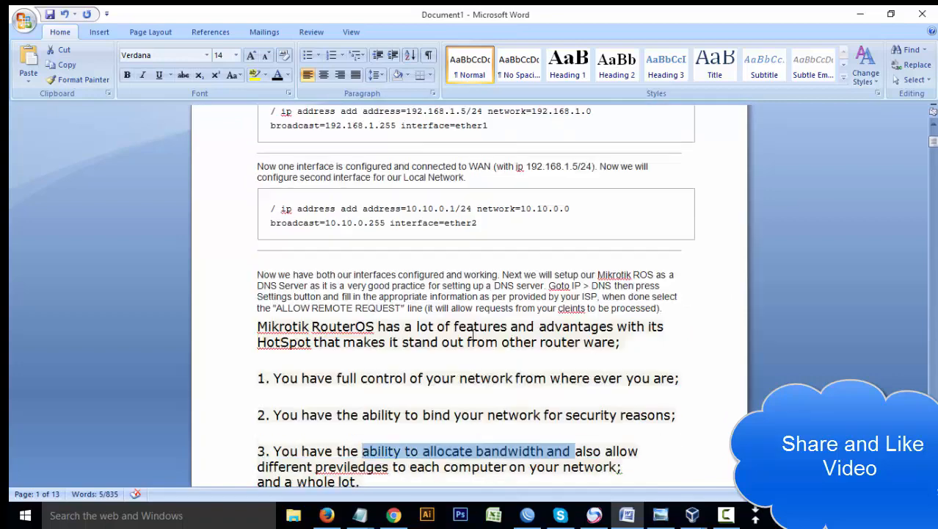
scroll(462, 336, down, 2)
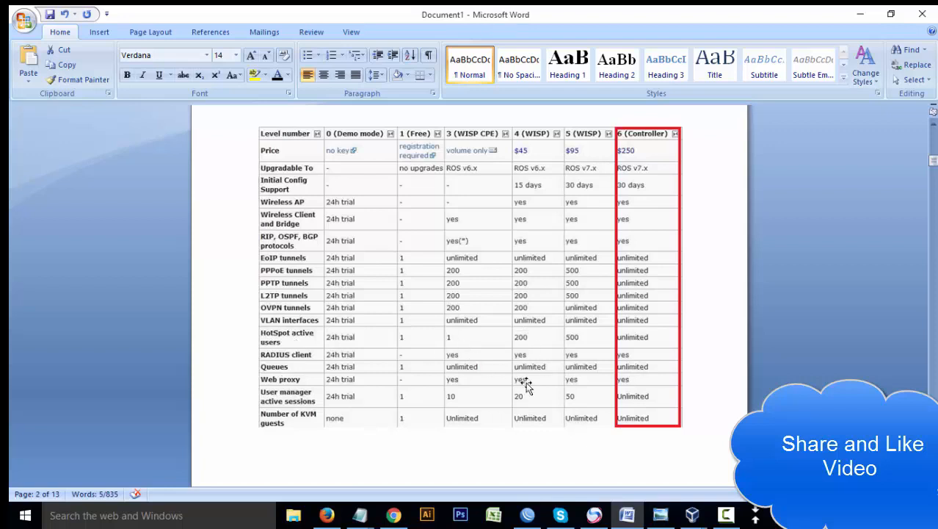
- In WinBox, move the Interface List above the Terminal that is pinging 8.8.8.8
click(528, 512)
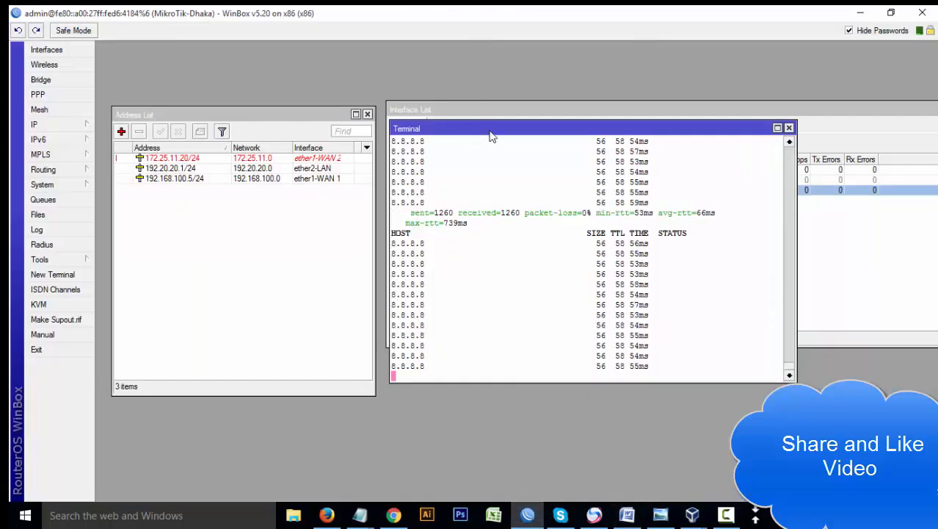
drag(490, 135, 486, 243)
drag(552, 110, 556, 83)
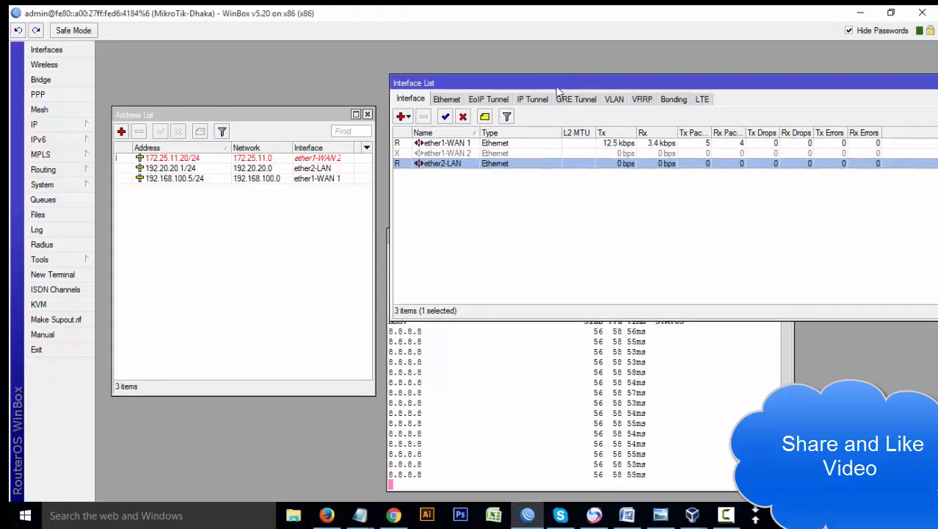
click(549, 345)
drag(530, 241, 548, 225)
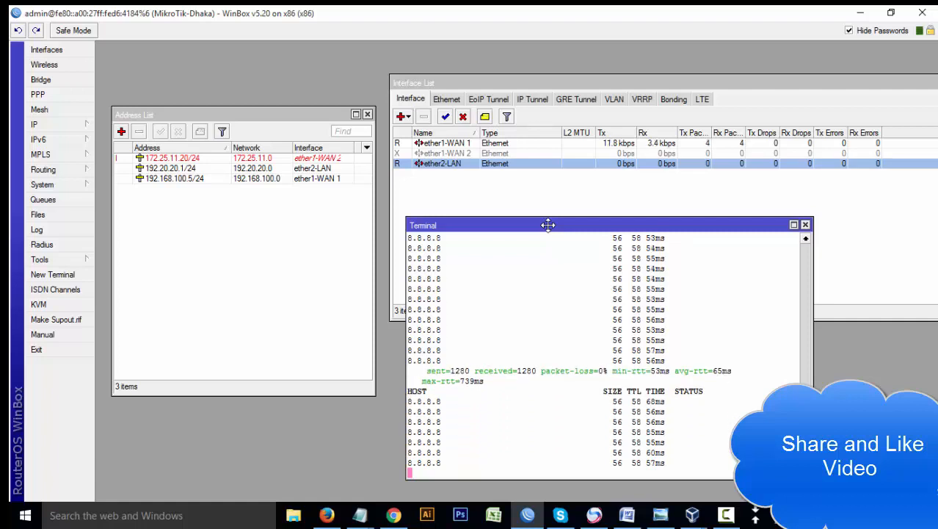
- Bring the Windows XP VM forward and reload YouTube in its browser
mouse_move(692, 515)
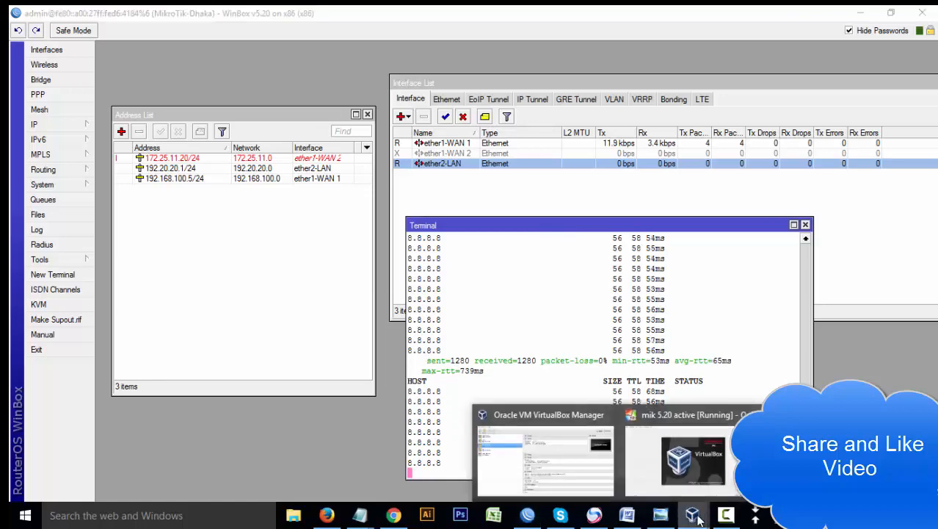
click(771, 444)
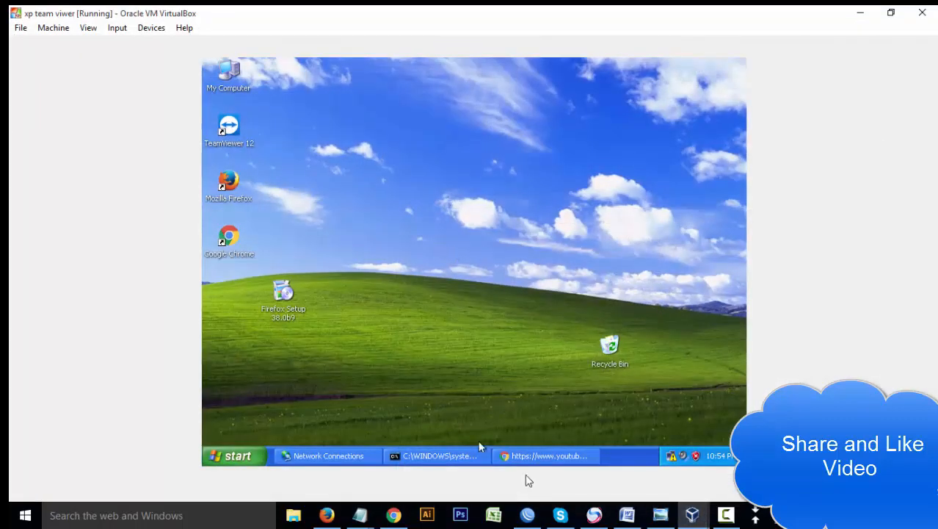
click(550, 457)
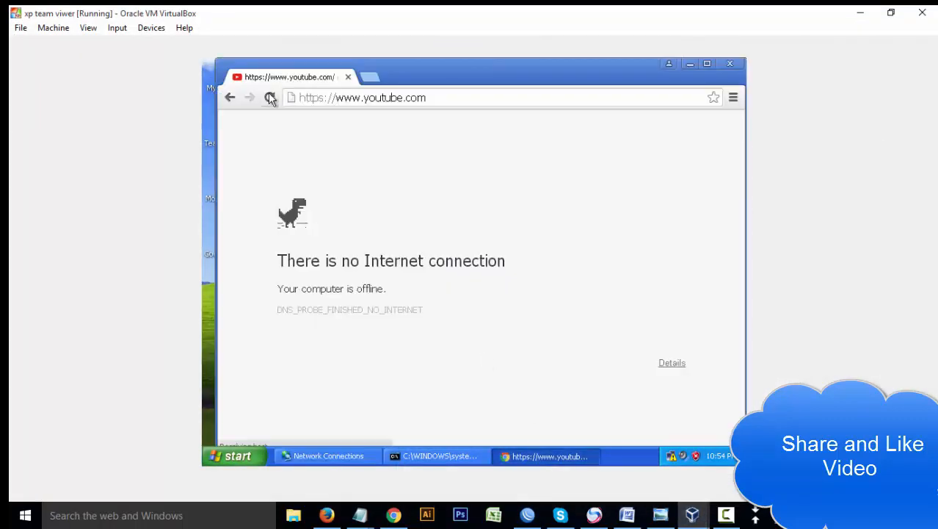
click(270, 97)
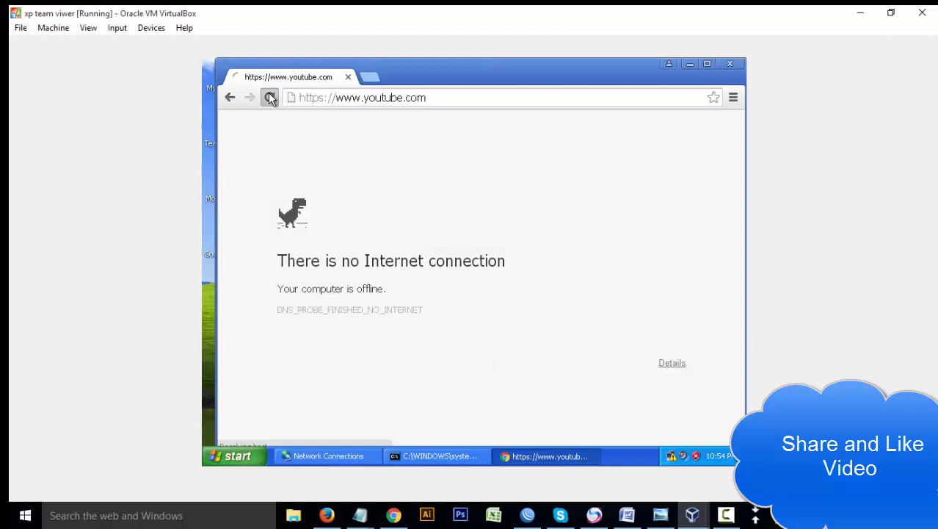
- Check Local Area Connection 2's IP details, then minimize Network Connections and the browser
click(350, 449)
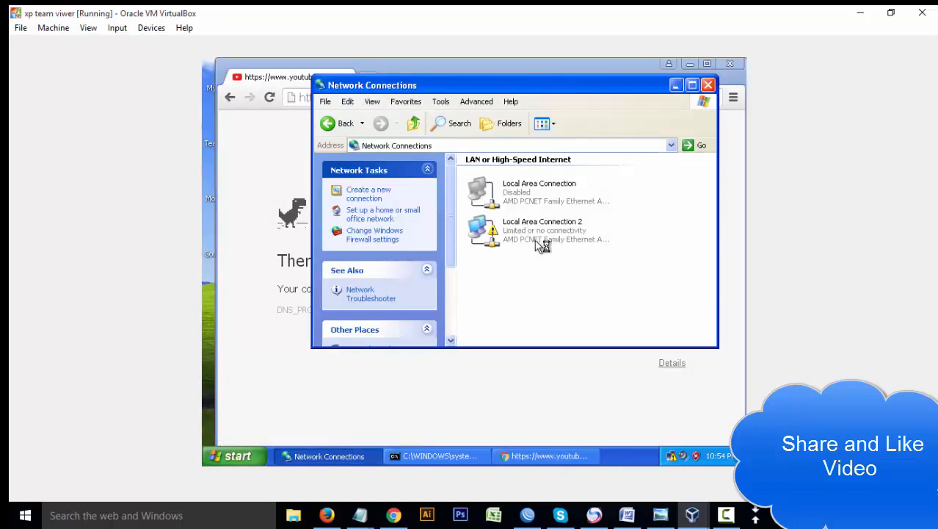
double_click(534, 239)
click(407, 141)
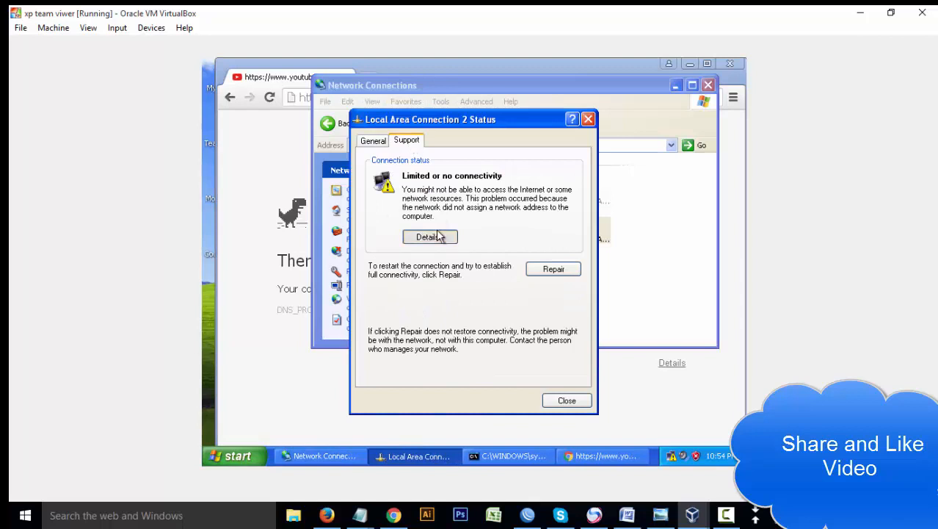
click(433, 236)
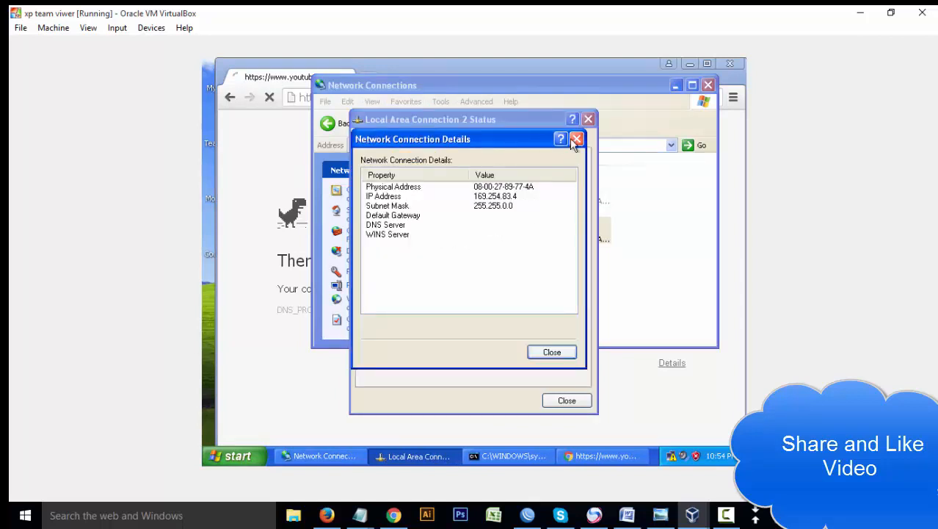
click(576, 139)
click(588, 119)
click(675, 85)
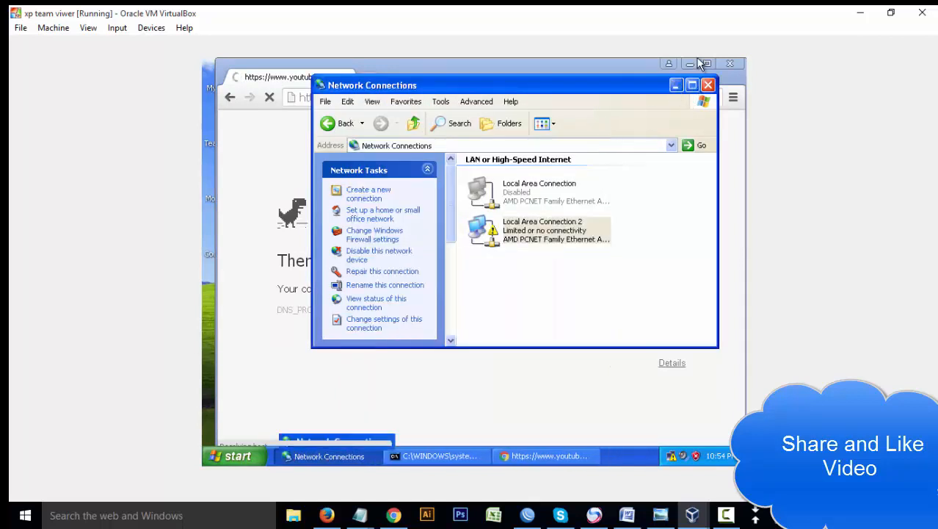
click(690, 64)
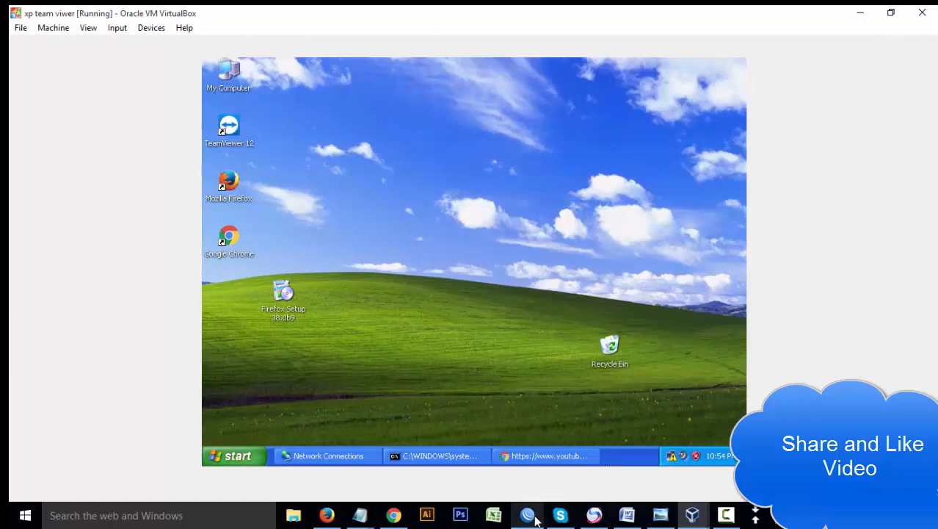
- Return to WinBox and reposition the Terminal and Address List windows
click(527, 514)
mouse_move(533, 226)
mouse_down()
mouse_move(574, 207)
mouse_move(545, 227)
mouse_up()
drag(308, 115, 306, 93)
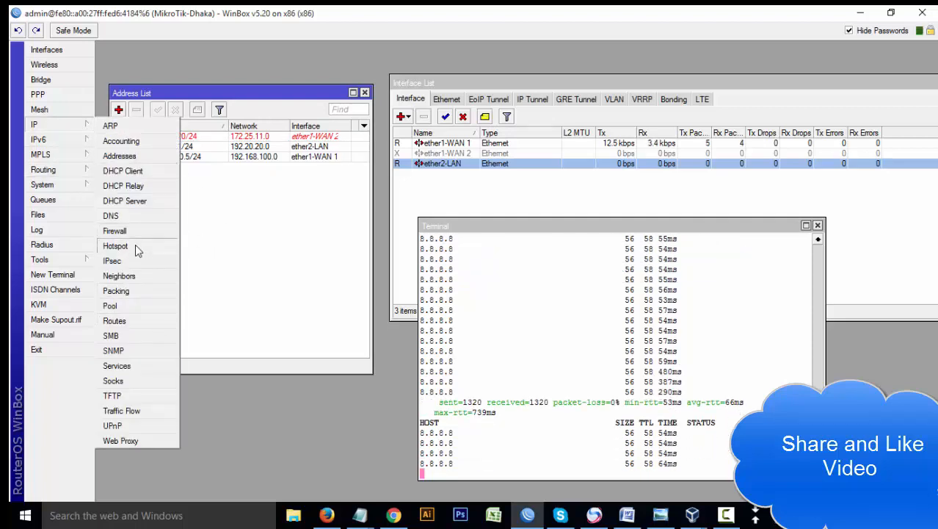
- Open IP > Hotspot, note ether2-LAN in the Interface List, and start Hotspot Setup
click(115, 245)
drag(401, 157, 310, 237)
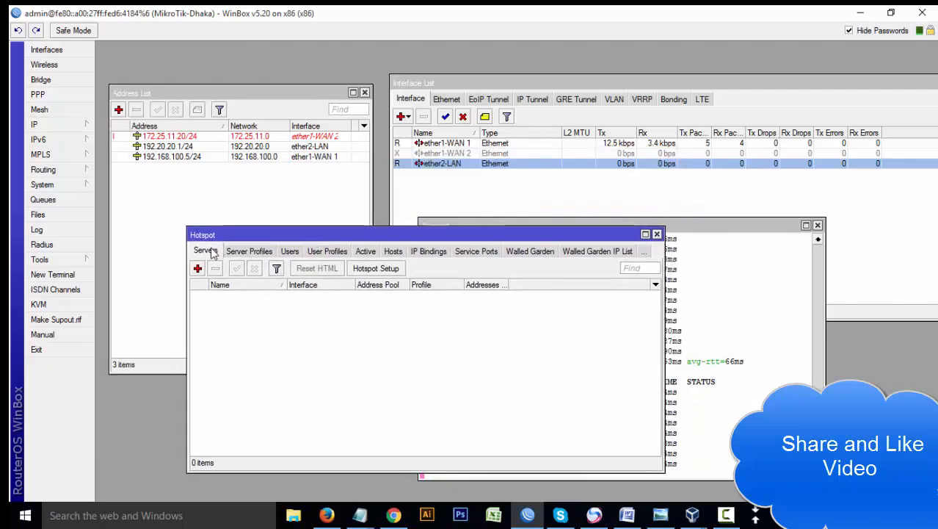
drag(232, 235, 229, 216)
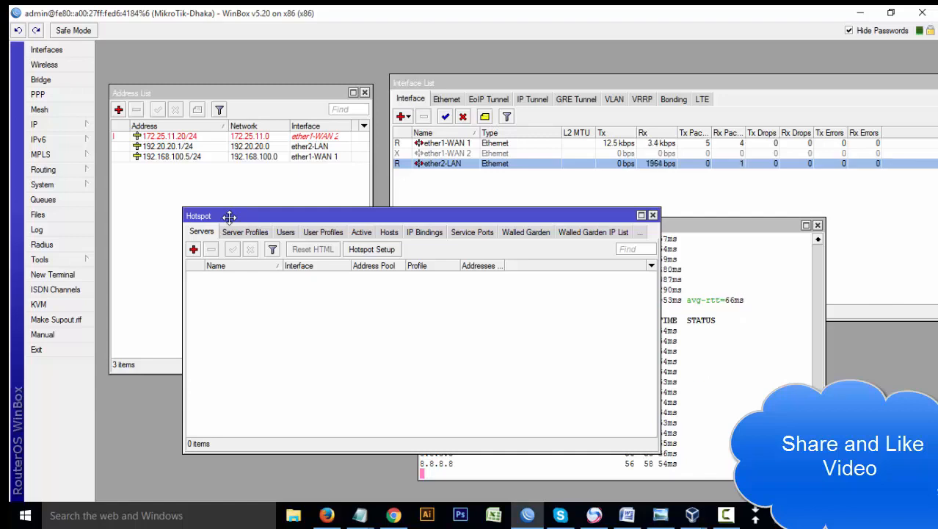
click(505, 181)
click(462, 166)
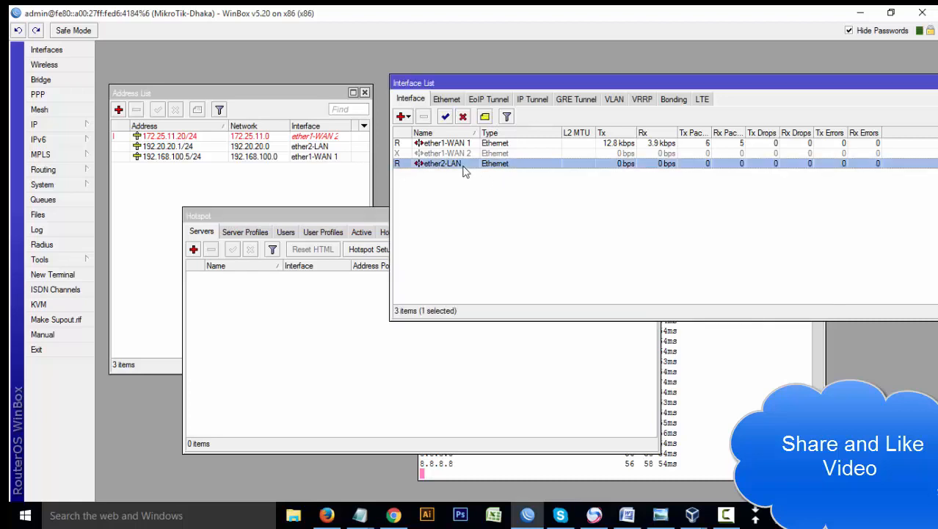
click(260, 343)
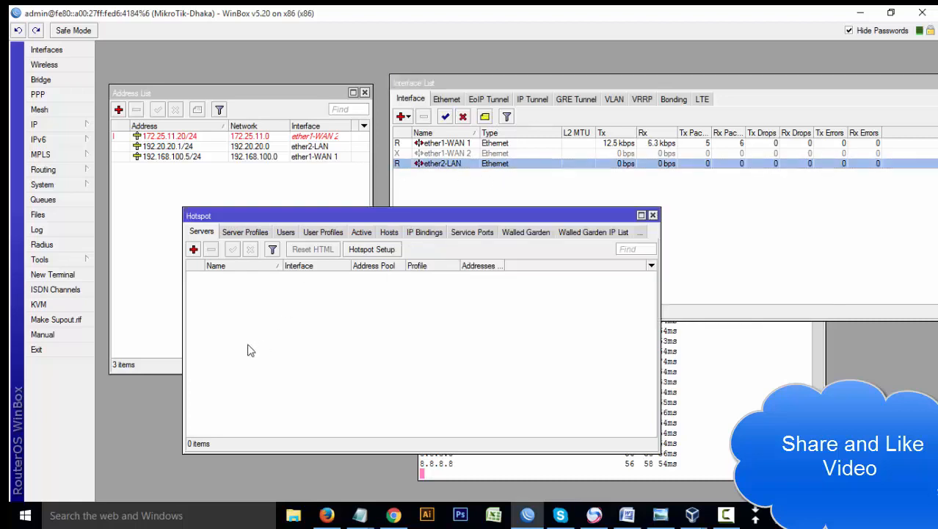
click(383, 251)
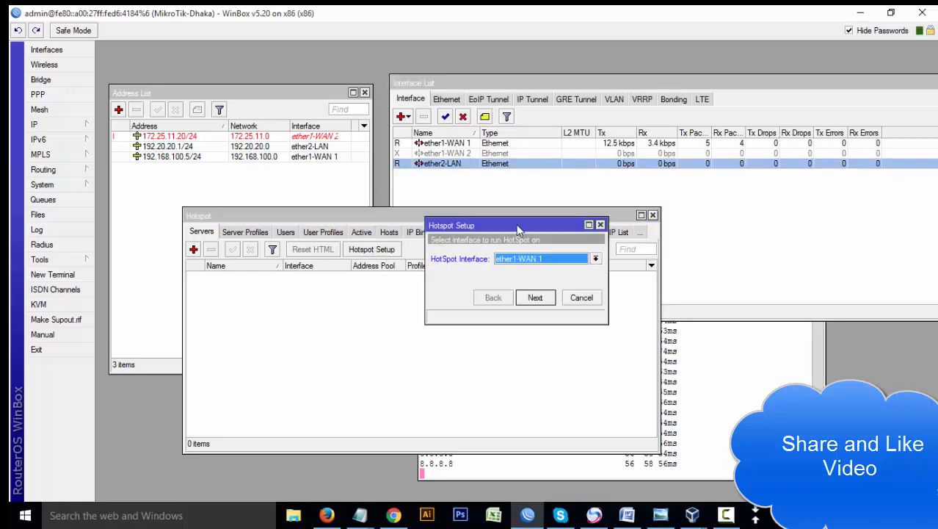
- Choose ether2-LAN as the hotspot interface
click(485, 312)
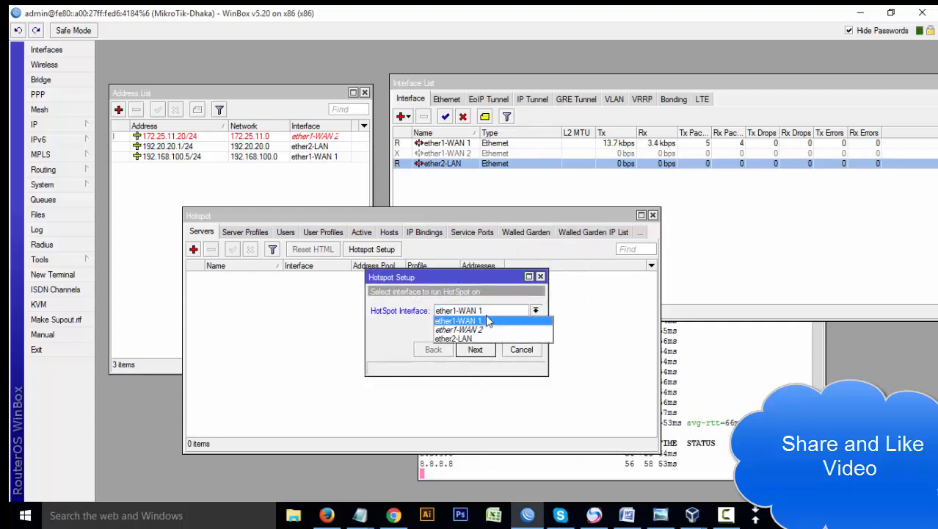
click(472, 340)
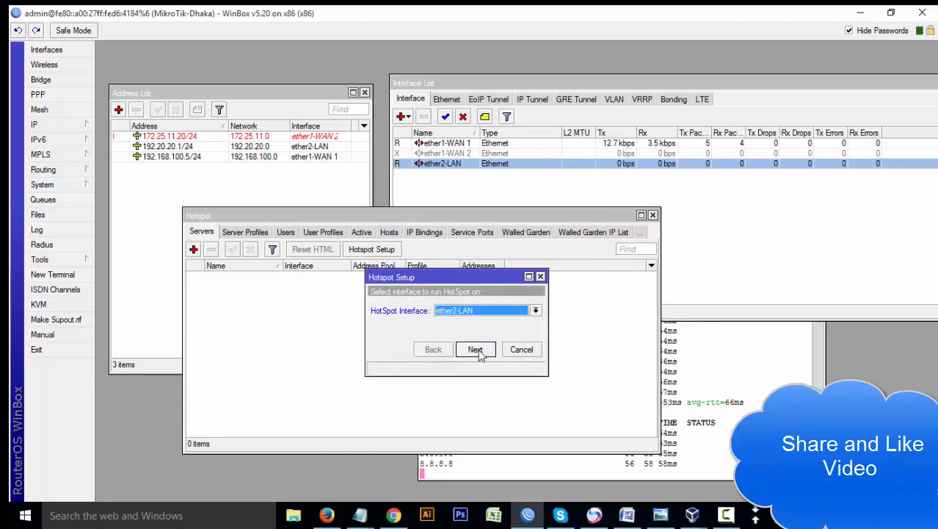
click(478, 349)
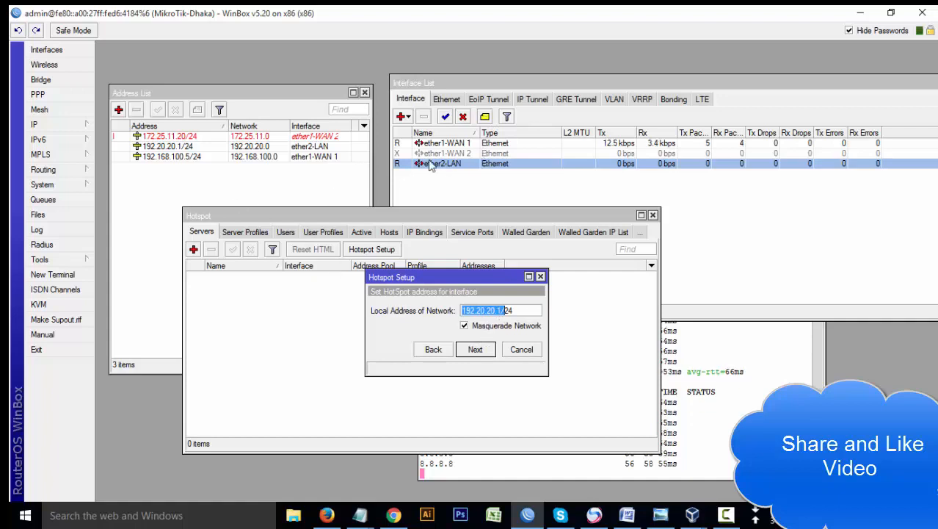
- Confirm ether2-LAN's 192.20.20.1/24 address and accept it as the local network address
click(184, 149)
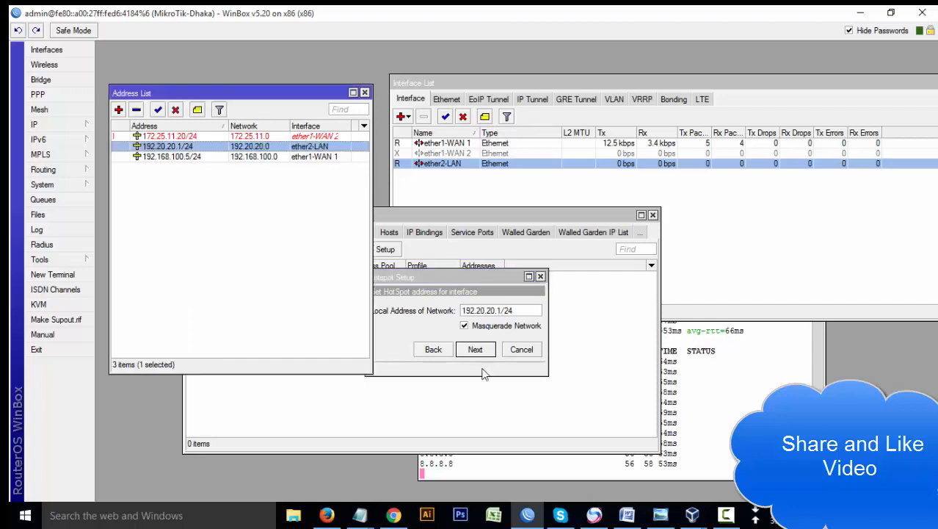
click(398, 316)
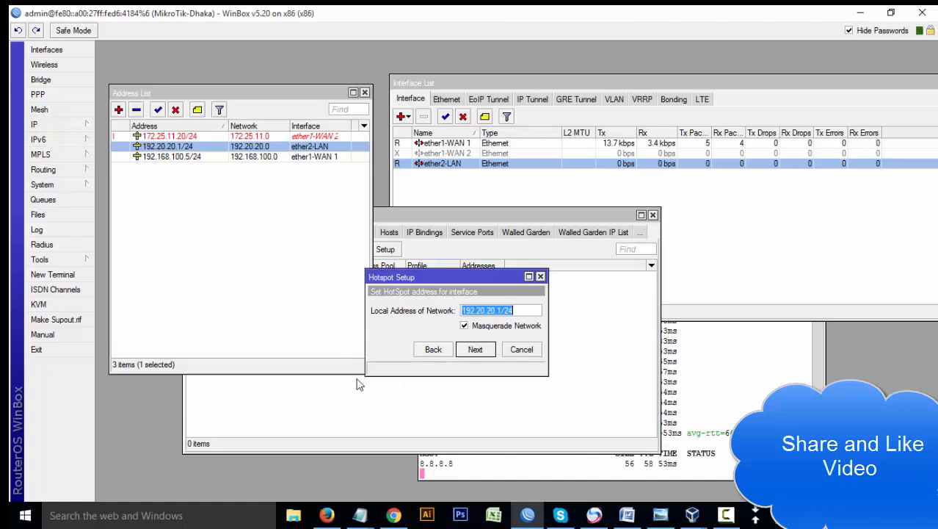
click(487, 353)
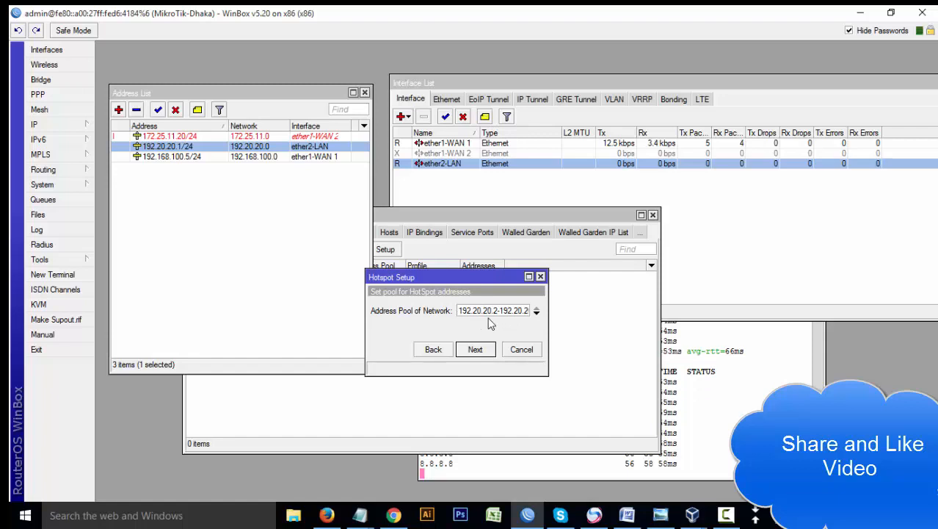
- Accept the 192.20.20.2–192.20.20.254 hotspot address pool
double_click(521, 312)
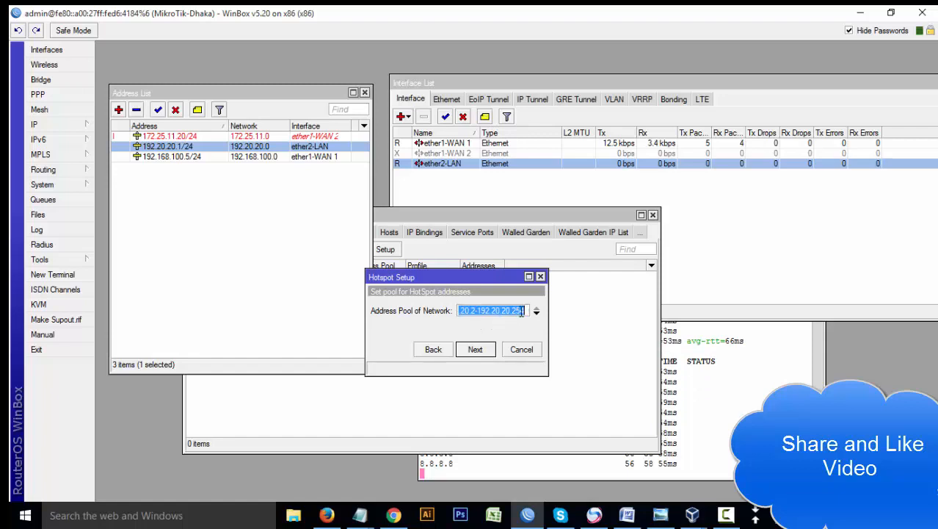
click(476, 351)
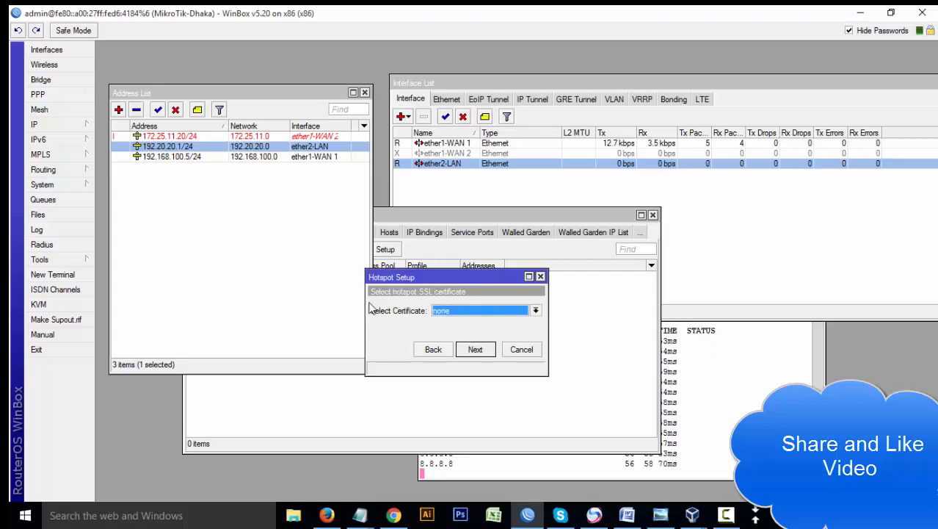
drag(461, 277, 473, 293)
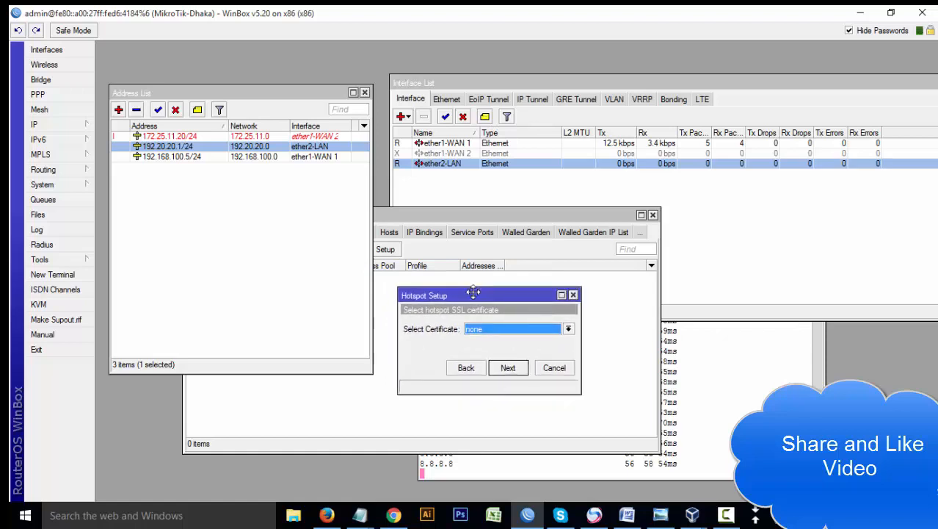
- Keep no SSL certificate, SMTP 0.0.0.0, DNS 8.8.8.8 and 192.168.100.1, then switch to the XP VM
click(499, 330)
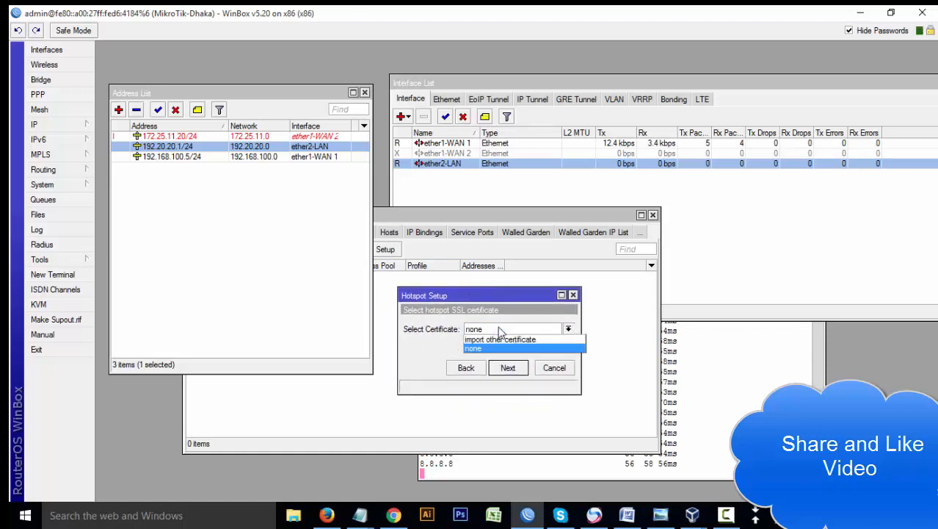
click(499, 330)
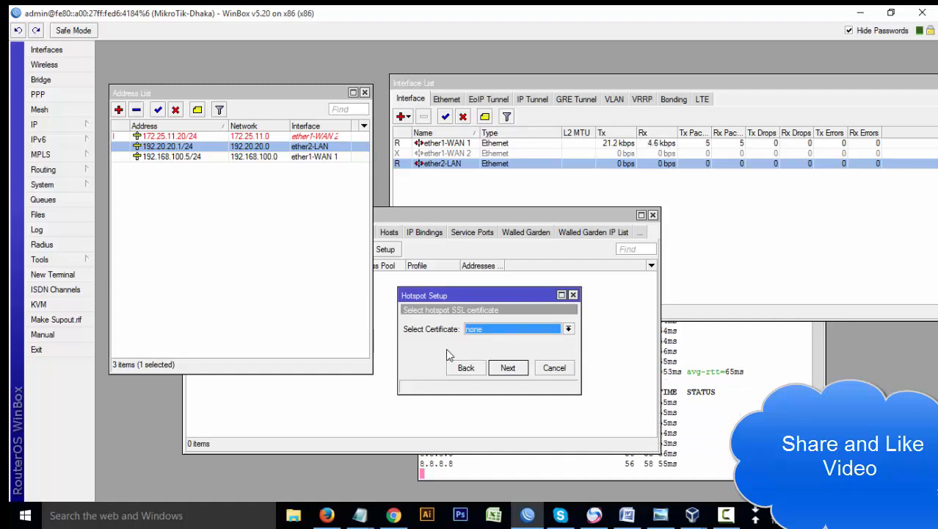
click(502, 368)
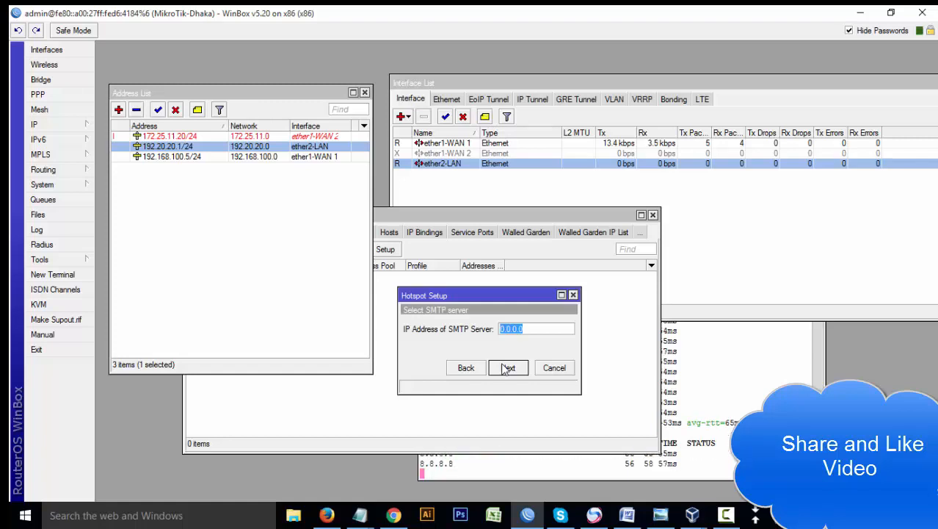
click(506, 368)
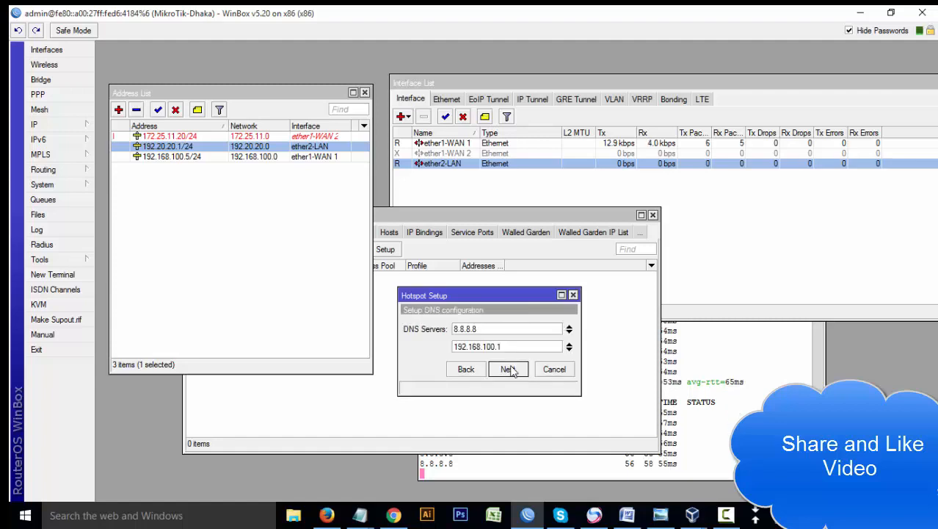
click(509, 369)
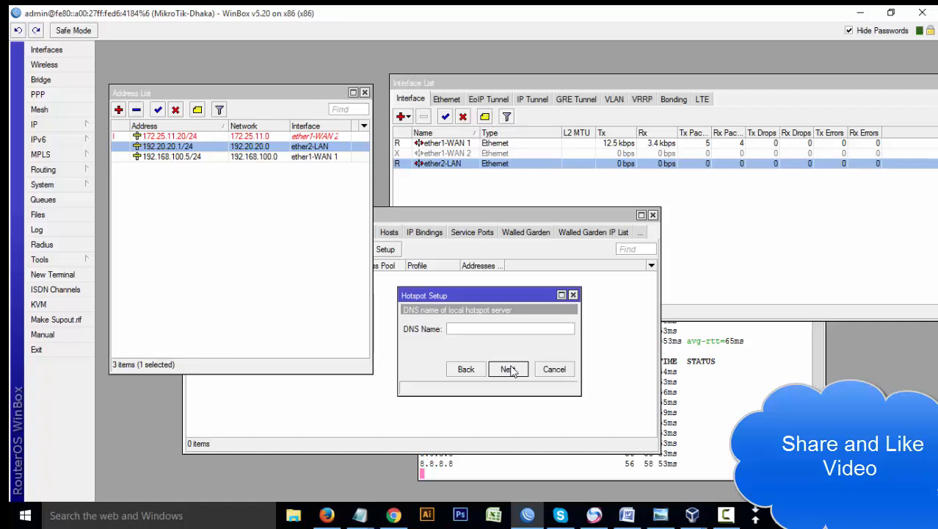
mouse_move(692, 514)
click(715, 450)
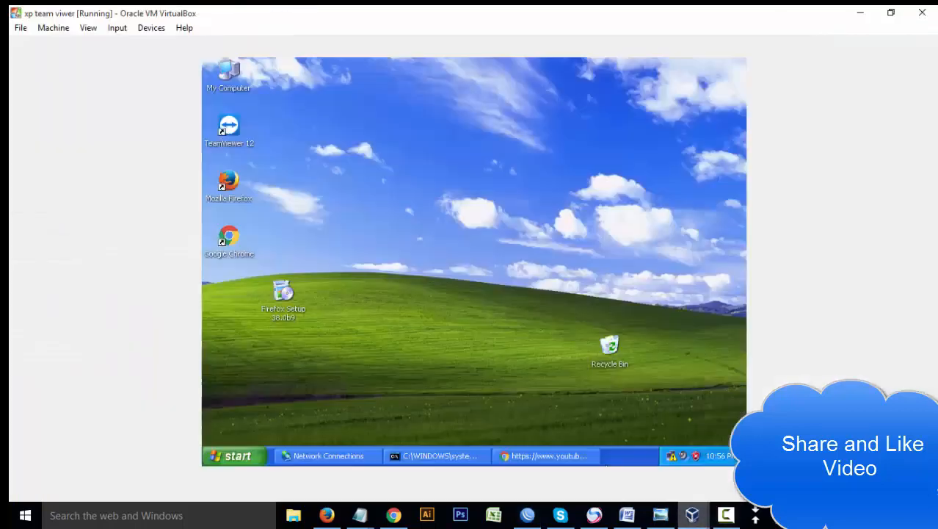
- Reload YouTube in the XP guest's Chrome, minimize it after it fails, and return to WinBox
click(546, 456)
click(269, 97)
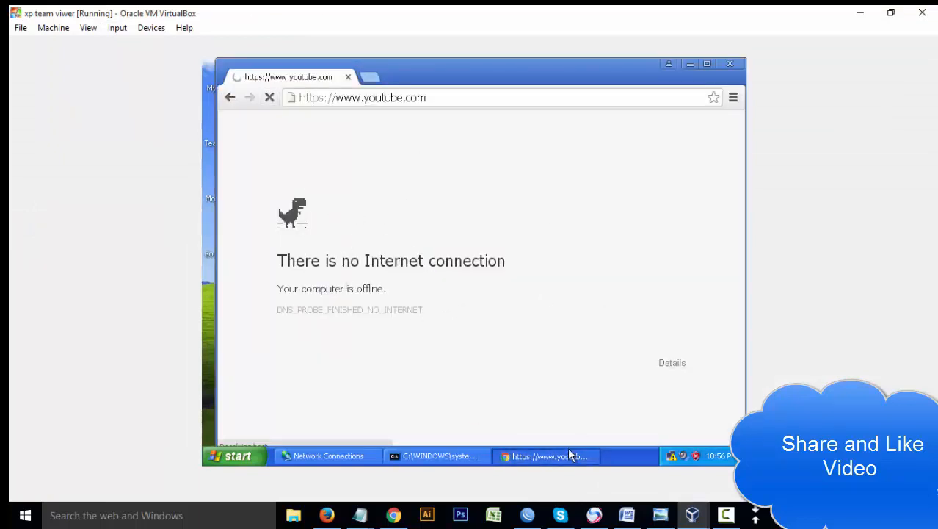
click(547, 456)
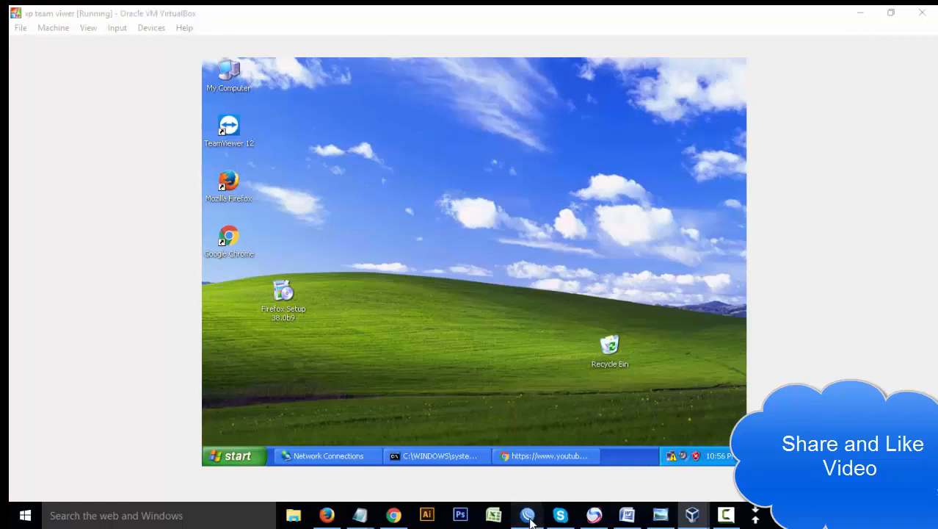
click(527, 514)
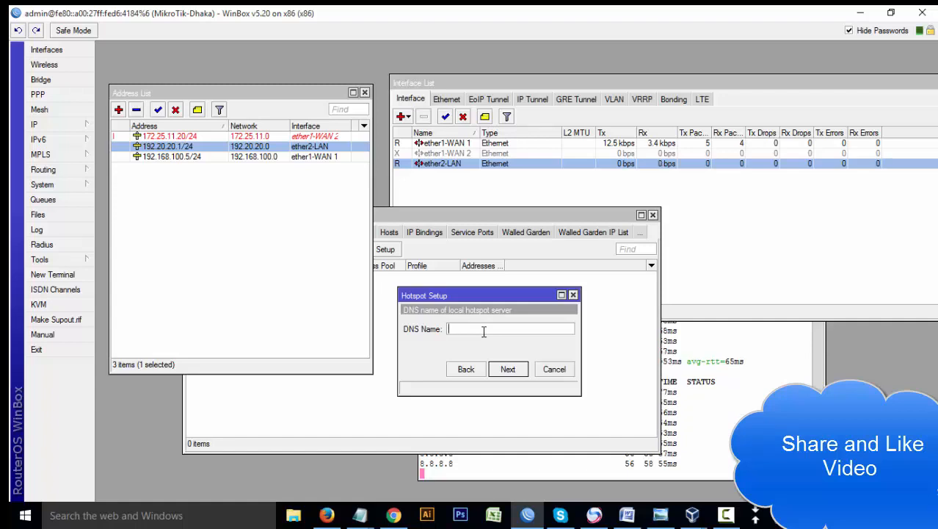
- Set hotspot DNS name hman.com, keep the local user with blank password, and confirm completion
text(hman.com)
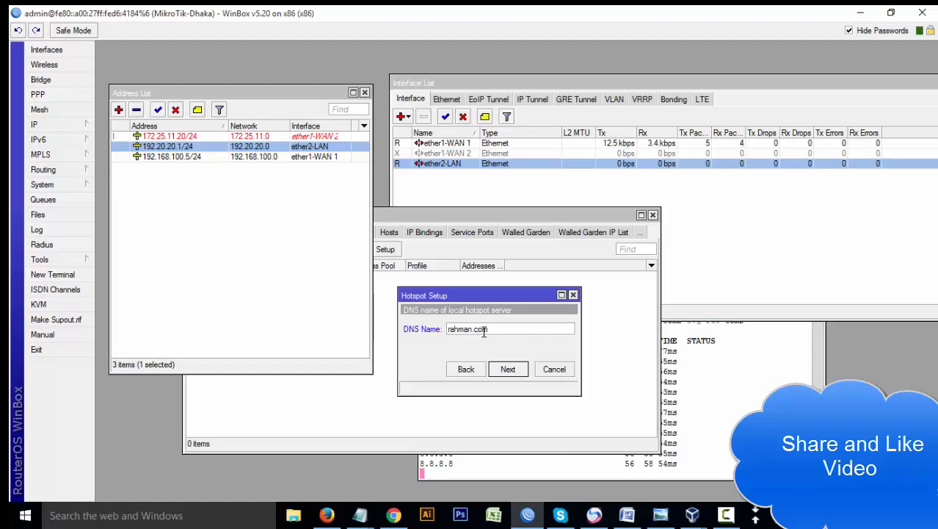
click(514, 369)
click(527, 342)
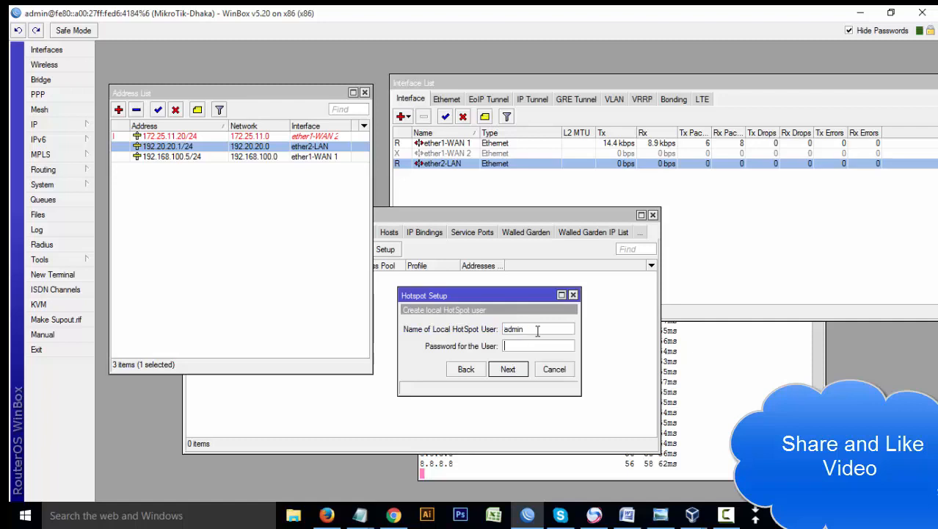
drag(538, 330, 473, 332)
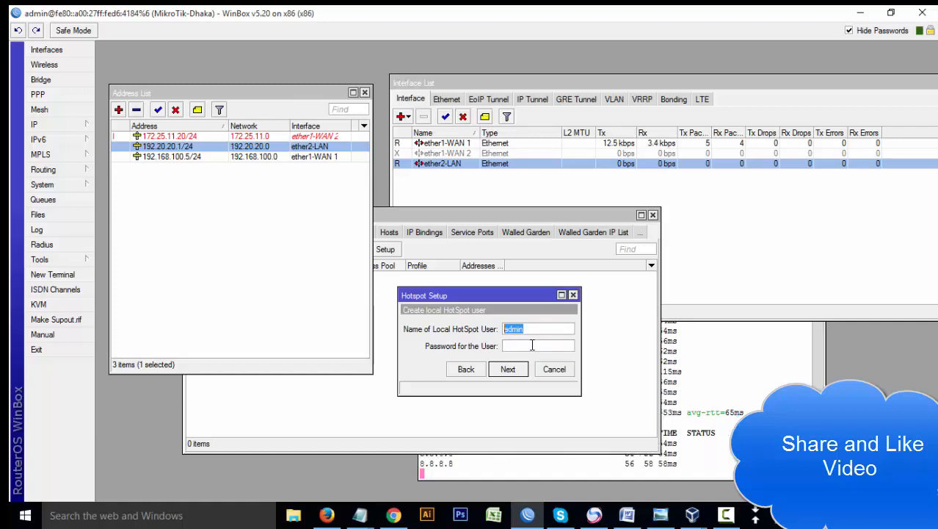
click(532, 345)
drag(533, 329, 450, 331)
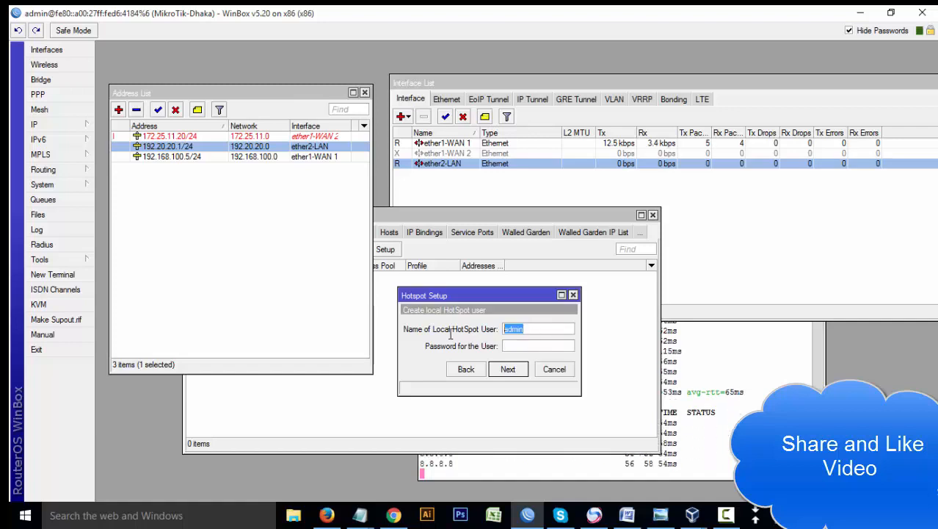
click(527, 344)
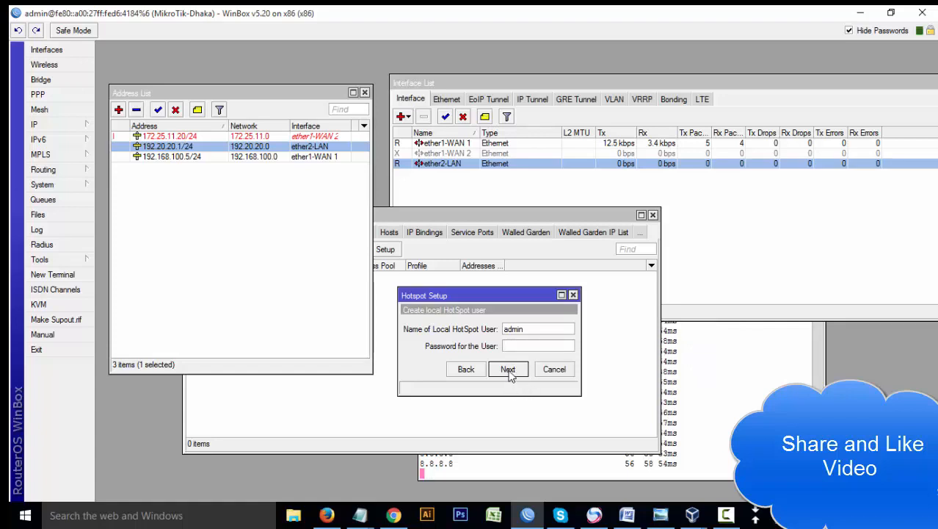
click(509, 370)
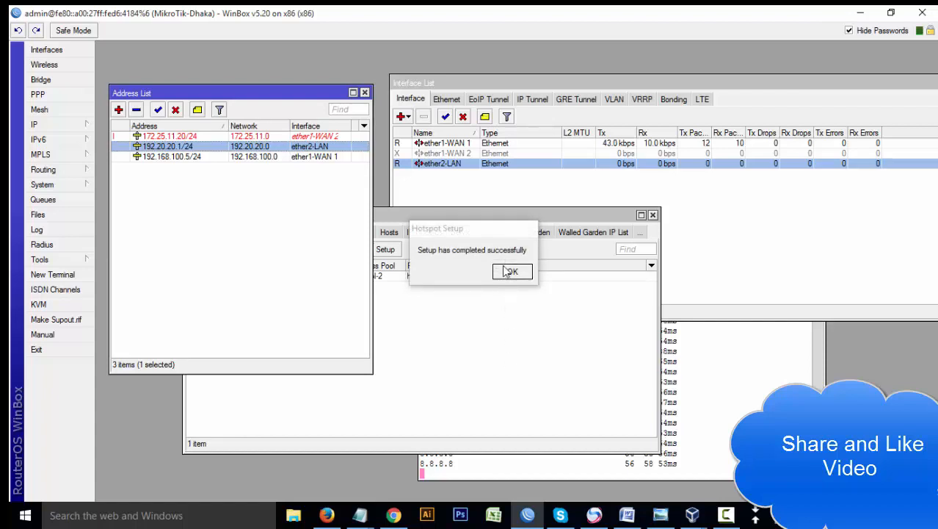
click(512, 271)
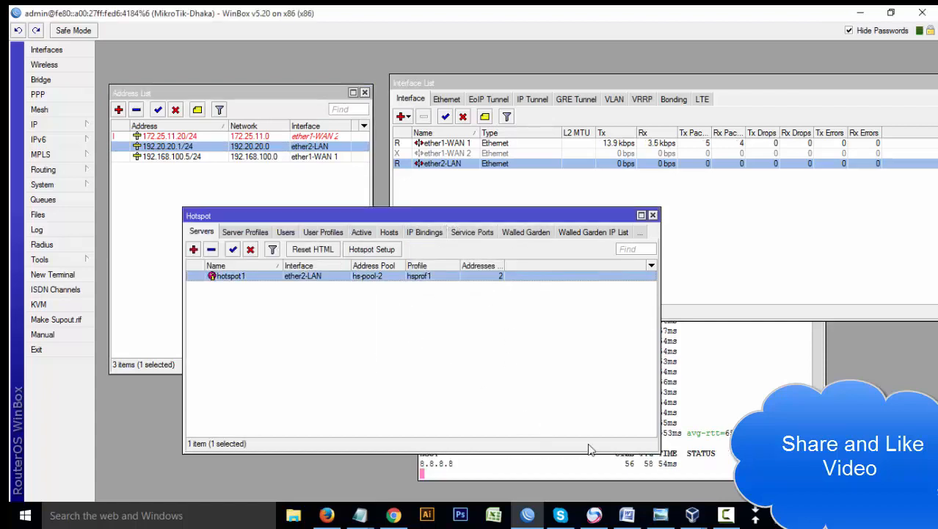
- In the XP VM, disable and re-enable Local Area Connection 2 to obtain a new address
click(695, 515)
click(679, 458)
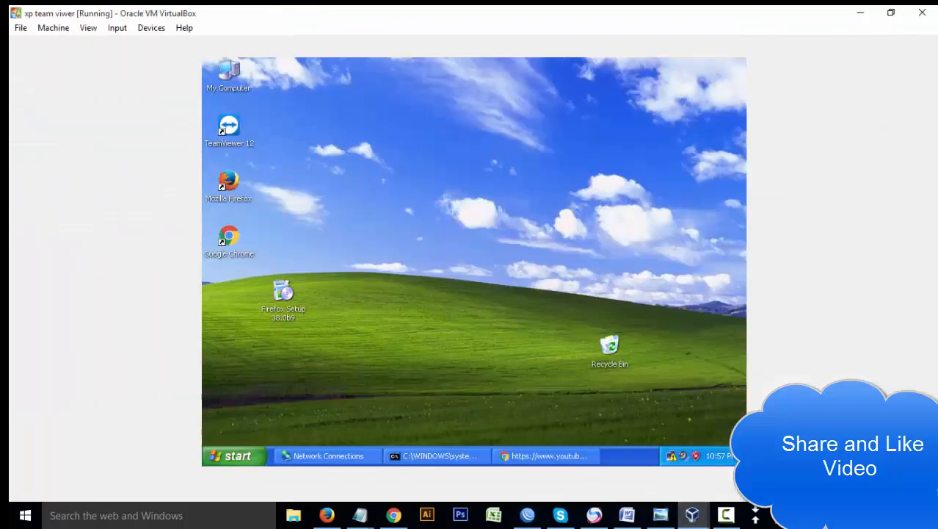
click(338, 453)
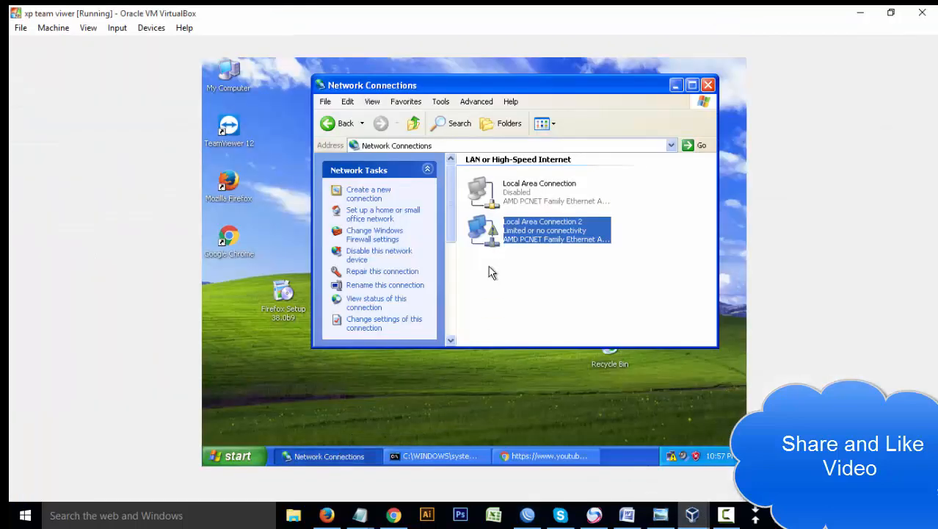
right_click(504, 232)
click(519, 235)
right_click(524, 235)
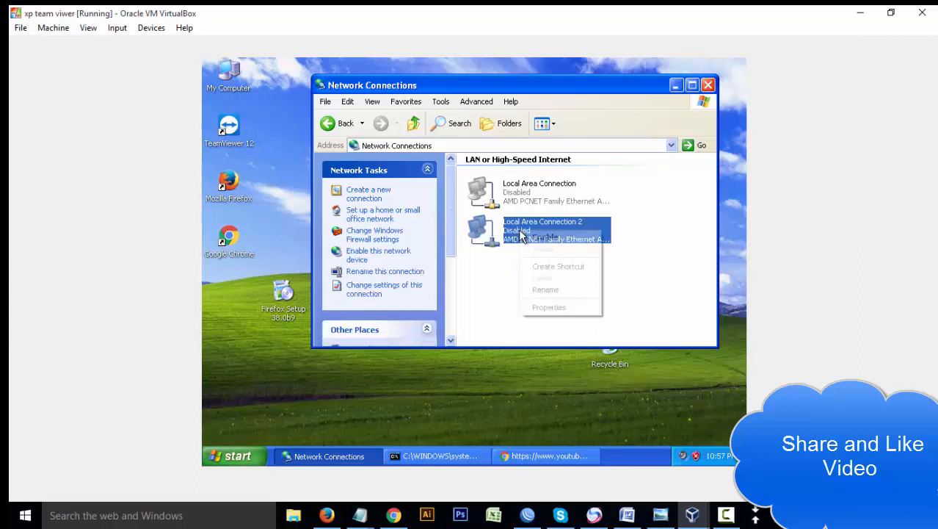
click(527, 236)
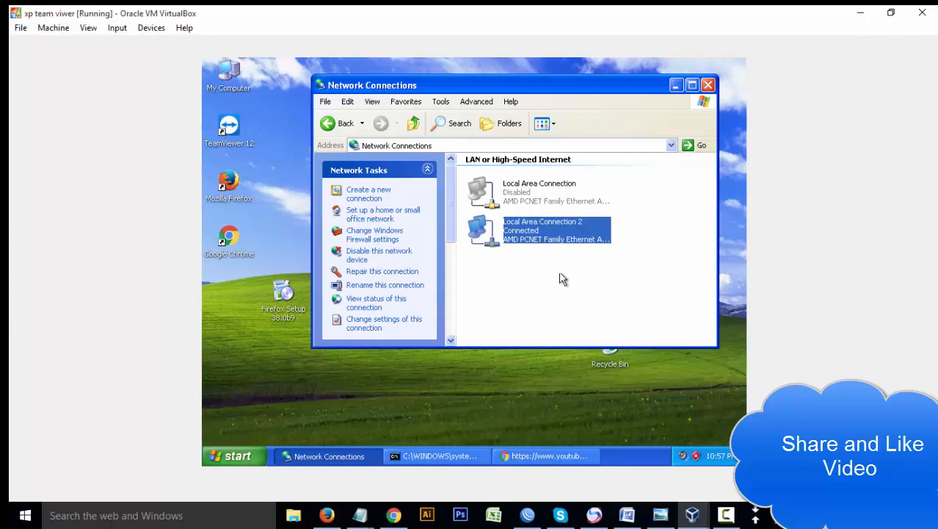
- Verify IP 192.20.20.254, gateway 192.20.20.1 and DNS 192.168.100.1, then return to the ping console
double_click(547, 239)
click(408, 140)
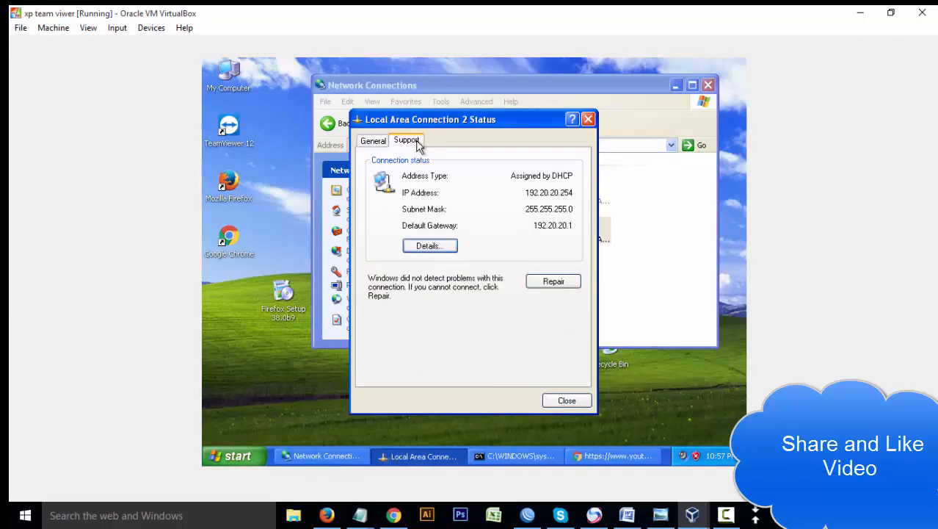
click(442, 240)
click(512, 197)
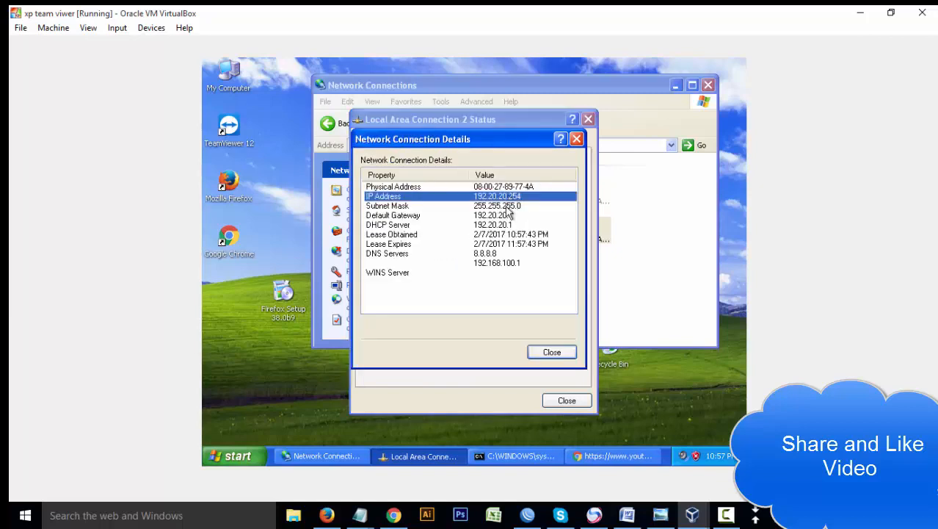
click(507, 216)
click(499, 253)
click(500, 264)
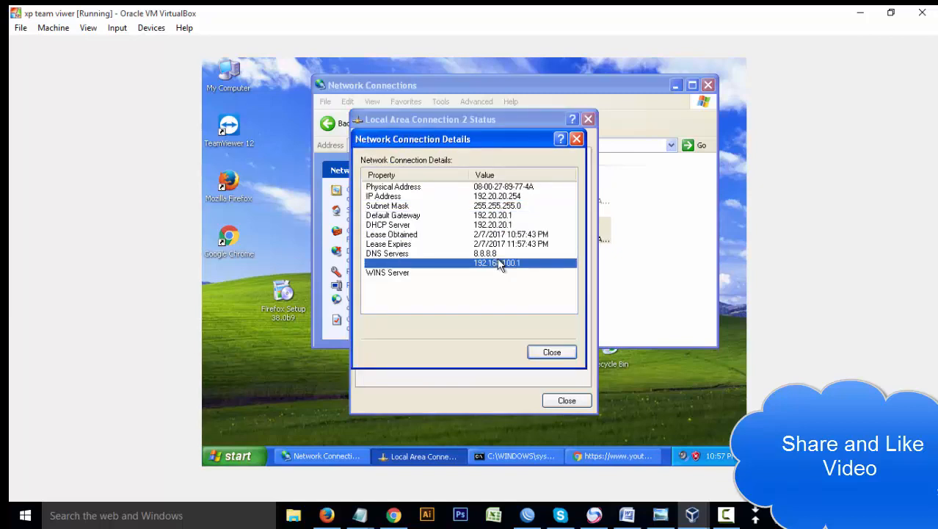
click(552, 352)
click(566, 400)
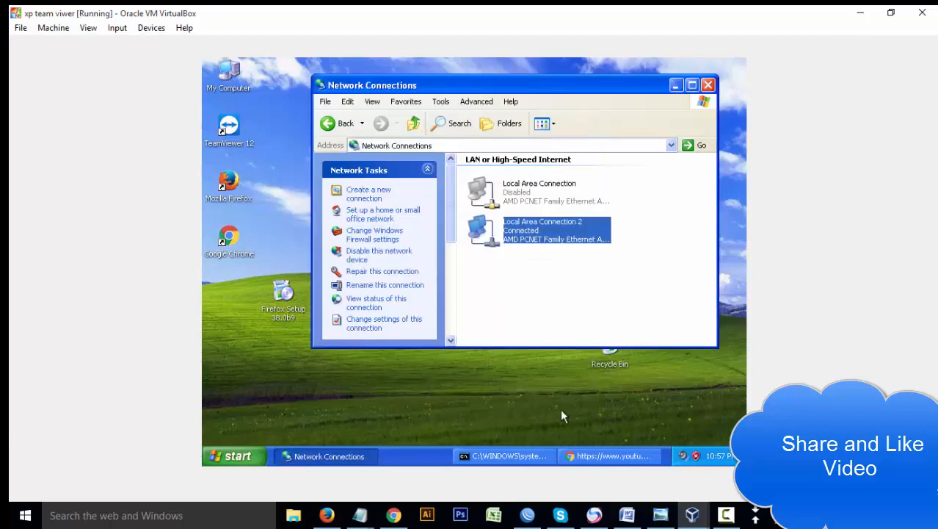
click(478, 456)
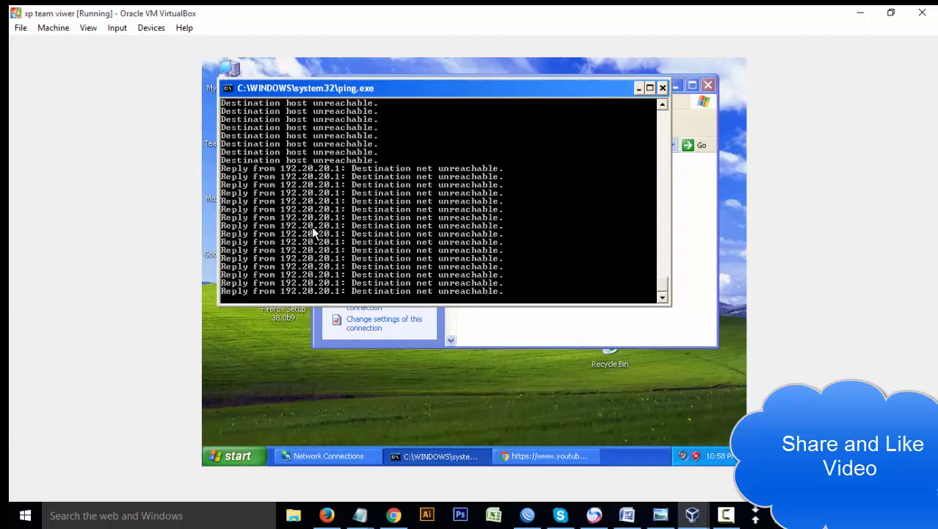
- Maximize the failing YouTube browser window, then close it
click(547, 456)
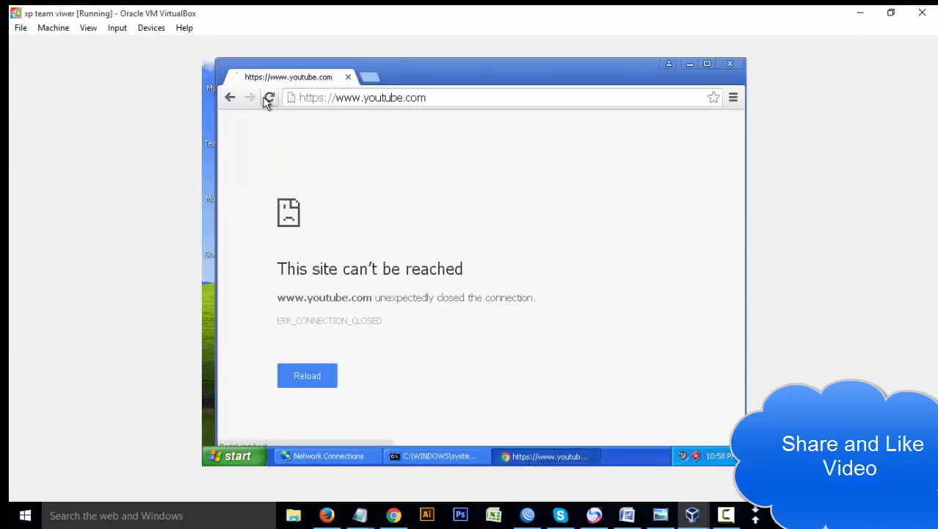
mouse_move(622, 72)
mouse_down()
mouse_move(614, 73)
mouse_move(638, 69)
mouse_move(604, 65)
mouse_up()
double_click(605, 65)
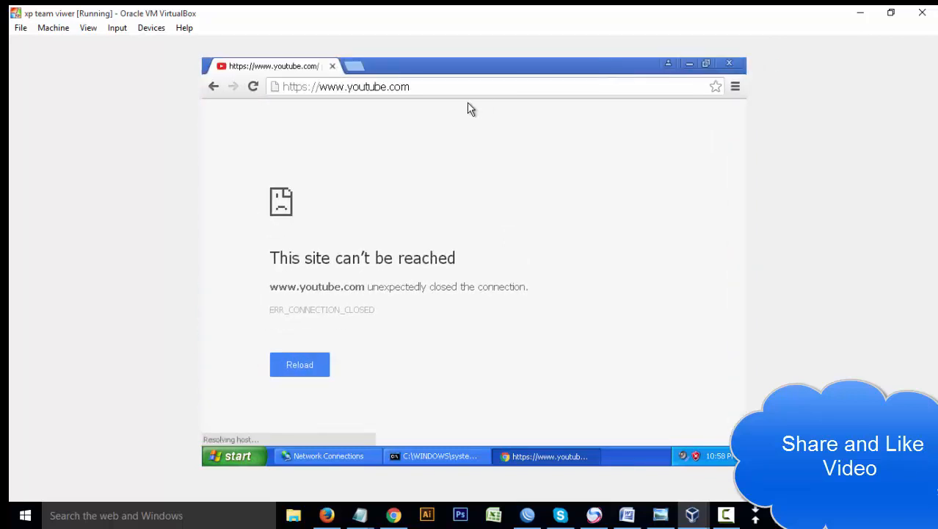
click(451, 85)
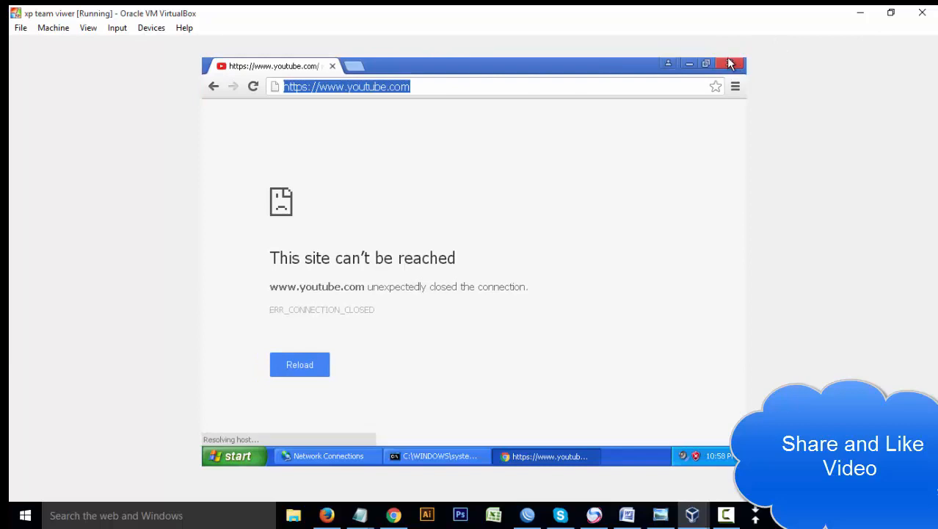
click(730, 63)
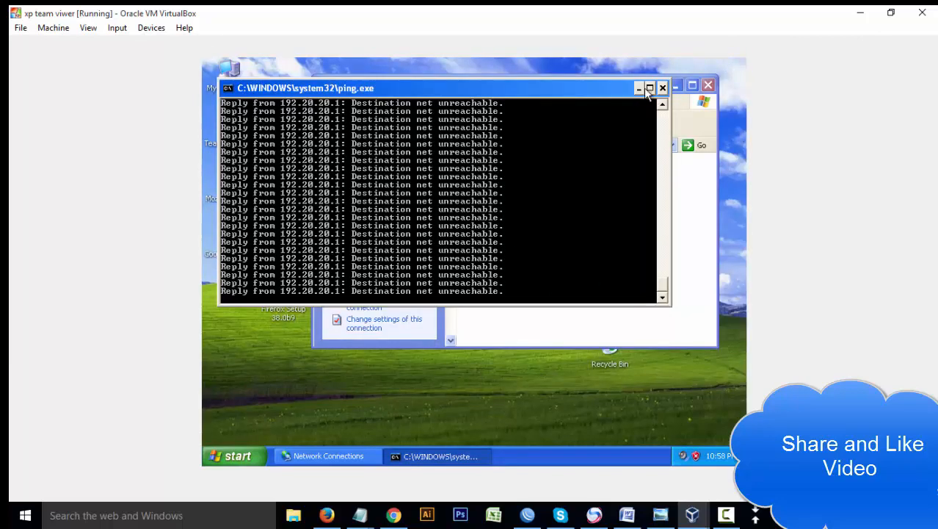
- Minimize the ping console, relaunch Chrome from the desktop and search 'asdljfk'
click(639, 88)
click(219, 242)
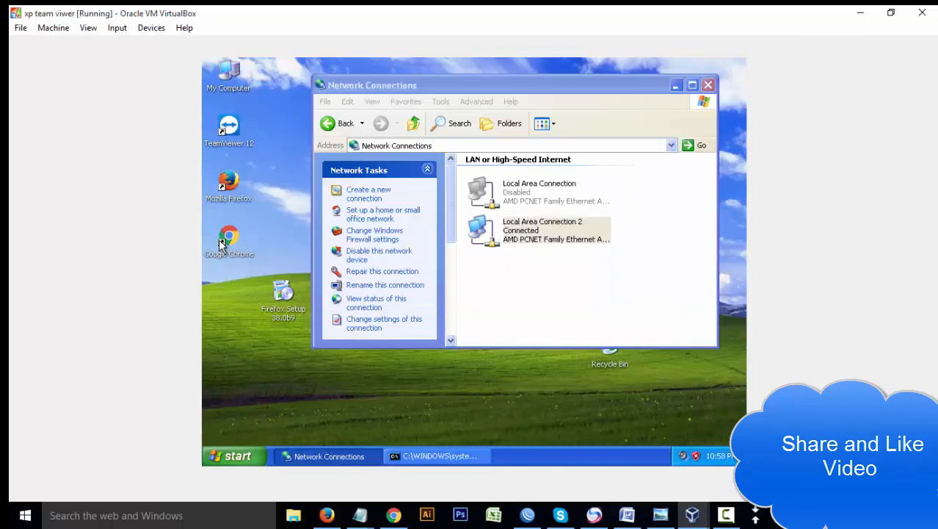
double_click(223, 241)
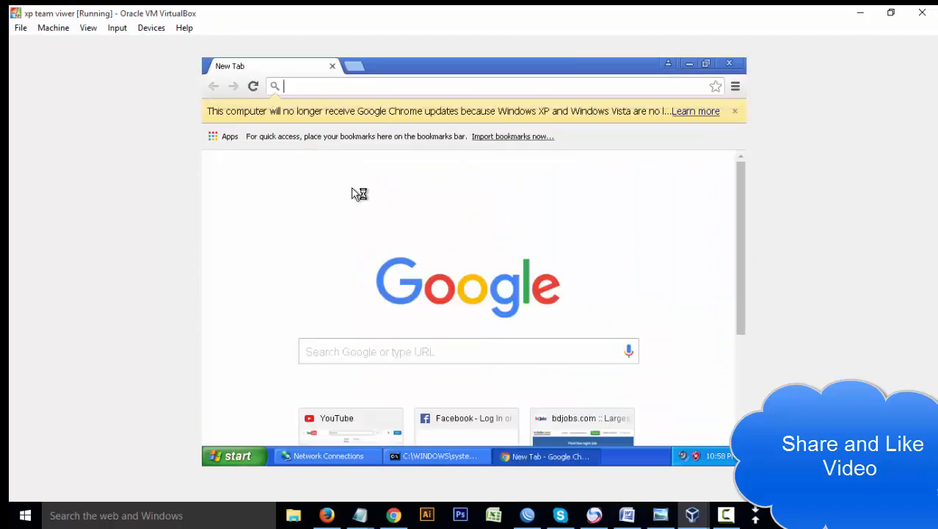
text(asdljfk)
key(Return)
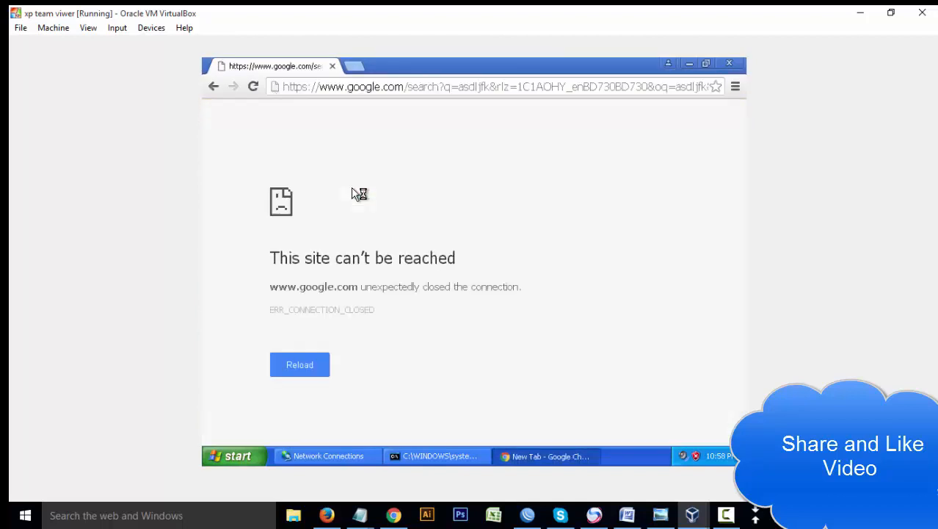
- Reload the failed search, then enter rahman.com in the address bar
click(403, 87)
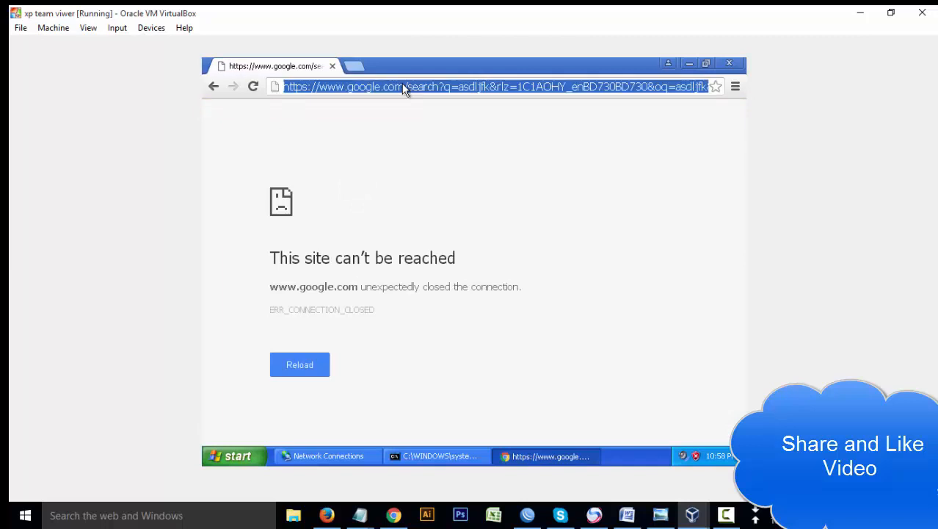
key(Return)
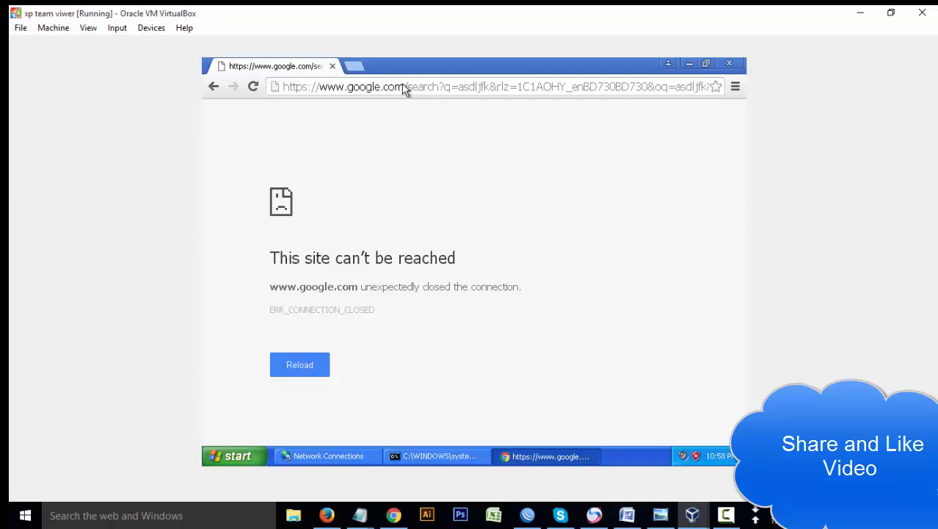
click(403, 87)
text(rahman.com)
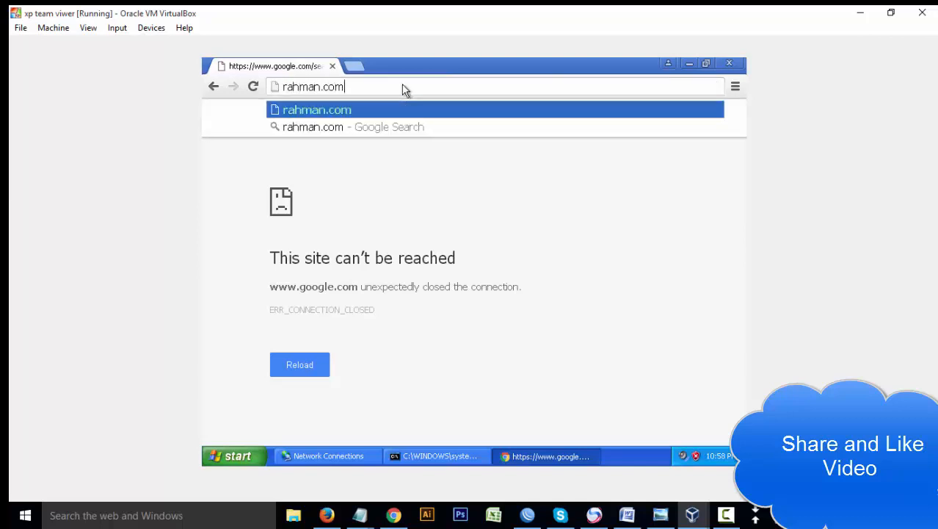
- Load the rahman.com hotspot login page and check the ping console behind it
key(Return)
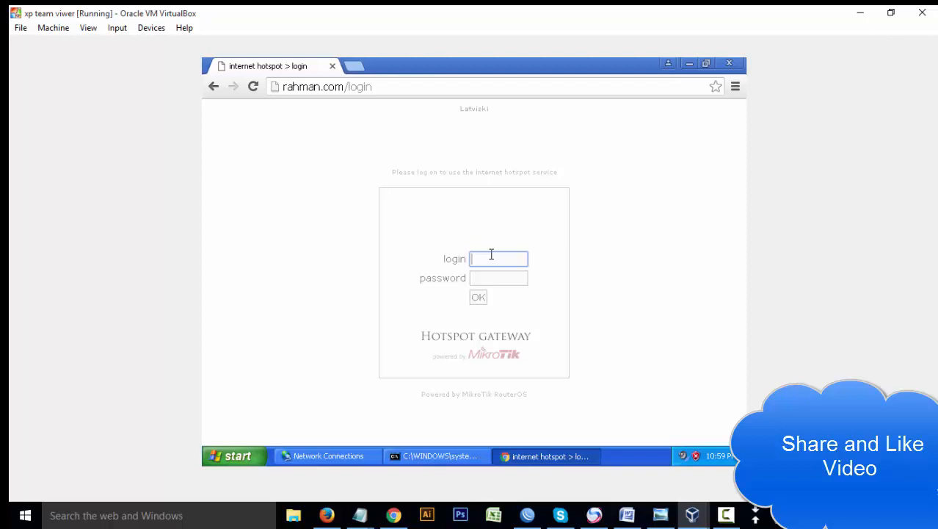
click(443, 457)
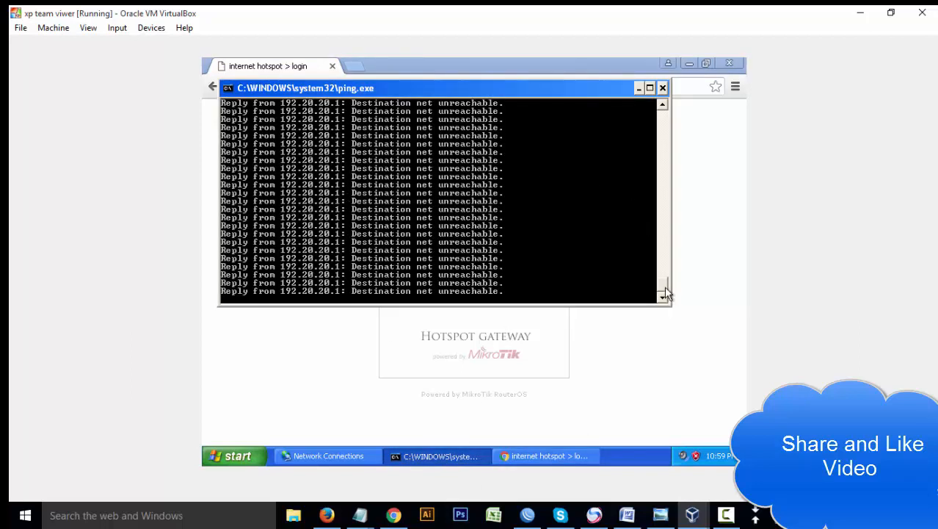
mouse_move(664, 286)
mouse_down()
mouse_move(645, 145)
mouse_move(655, 299)
mouse_up()
click(576, 384)
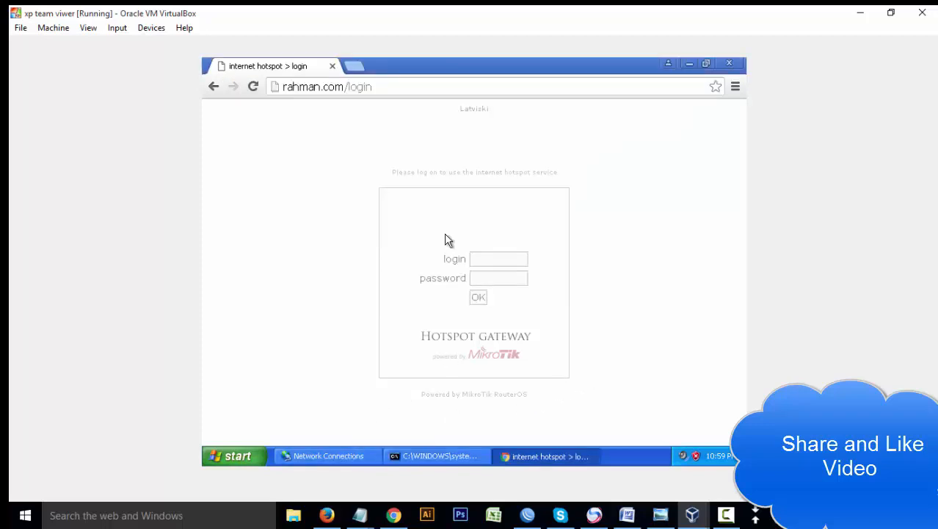
- Log in to the hotspot as admin with the password and select the status page address
click(505, 261)
text(admin)
key(Tab)
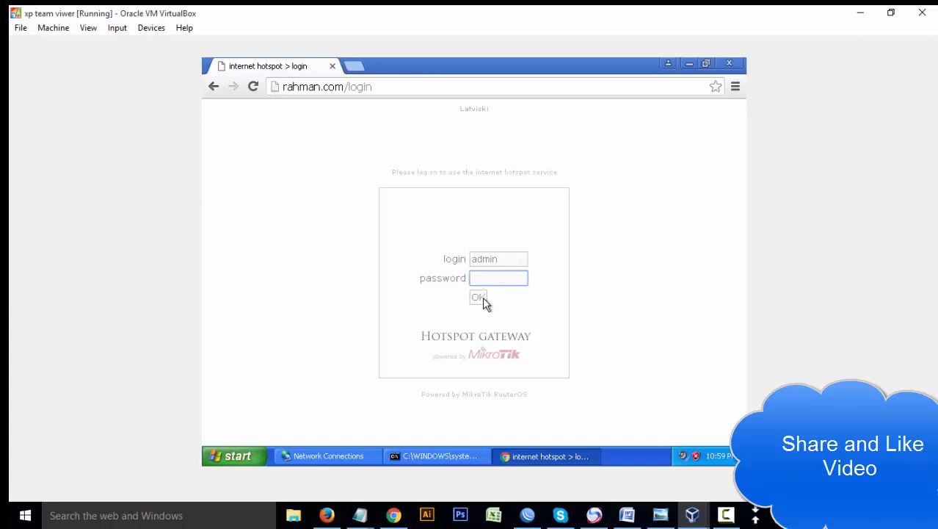
click(483, 298)
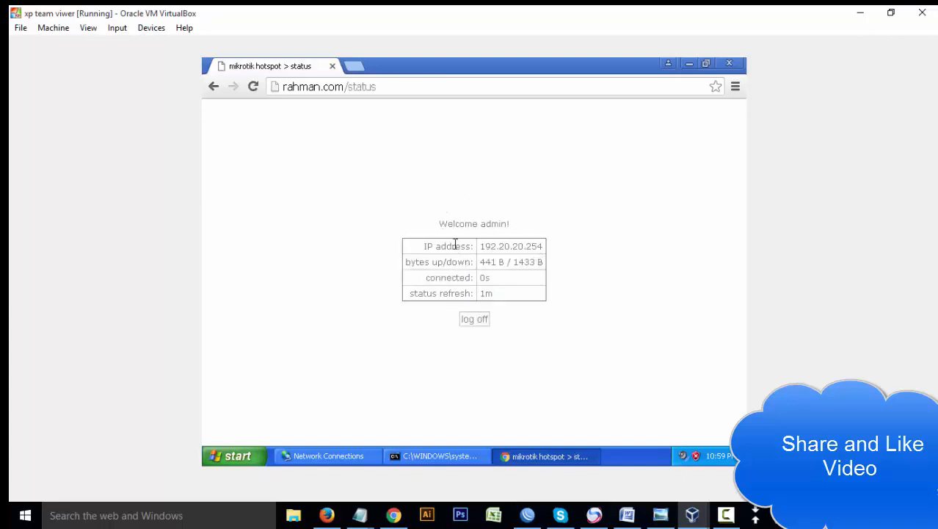
click(375, 86)
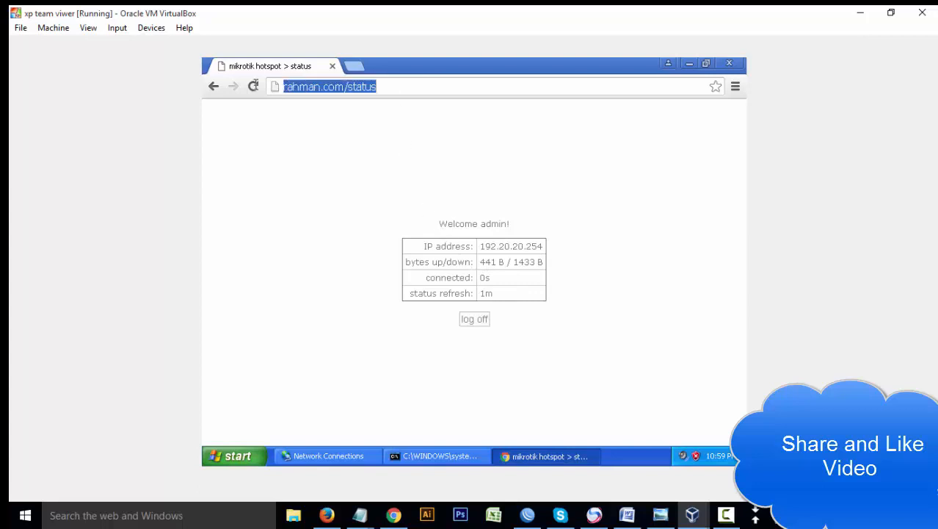
- Review the status page's IP, bytes and connected rows, then check the 8.8.8.8 ping replies
click(470, 293)
drag(420, 246, 511, 280)
click(515, 295)
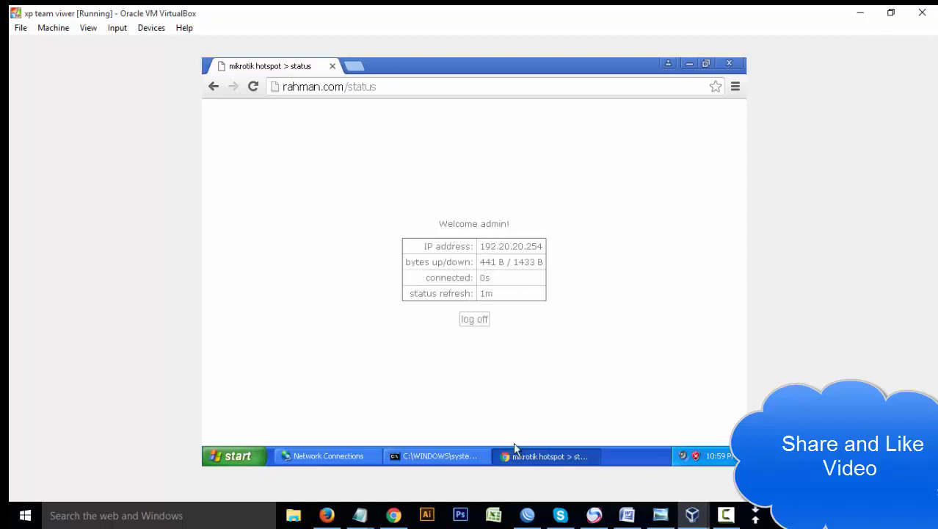
click(459, 457)
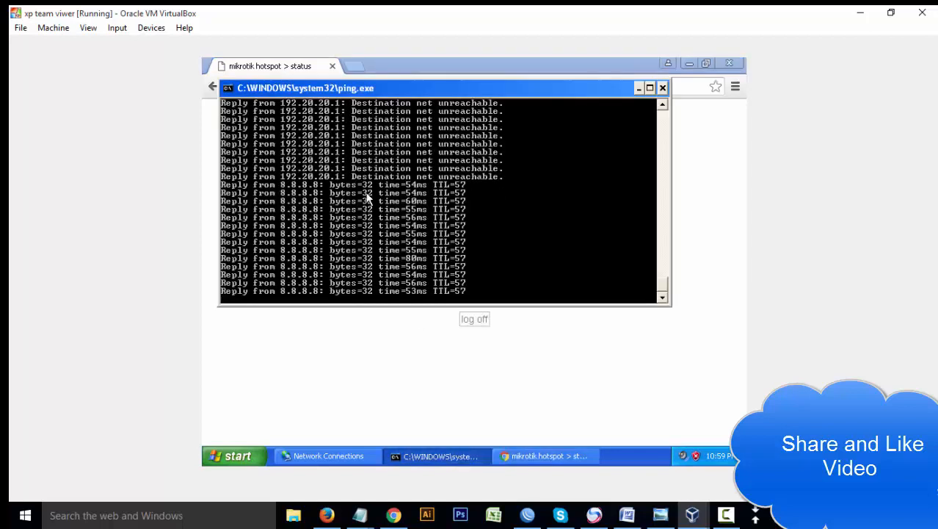
click(367, 355)
click(357, 66)
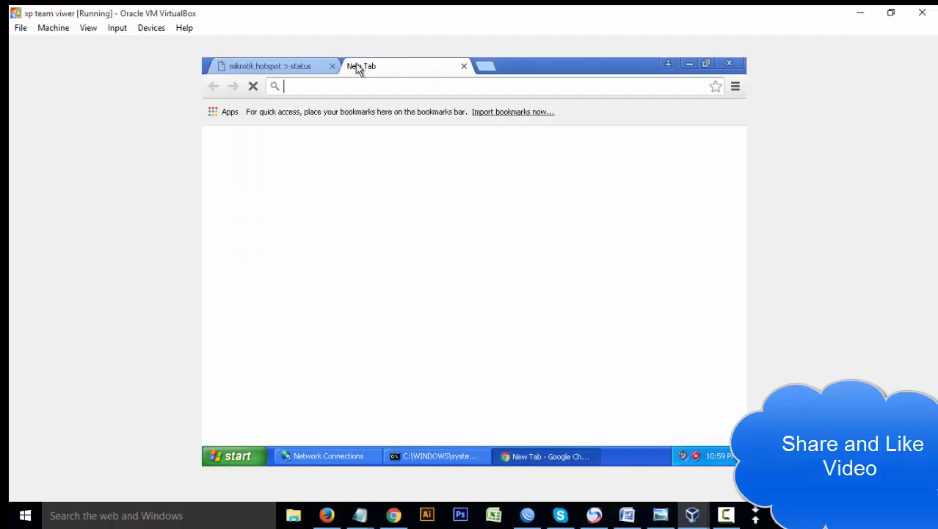
text(youtube.com)
key(Return)
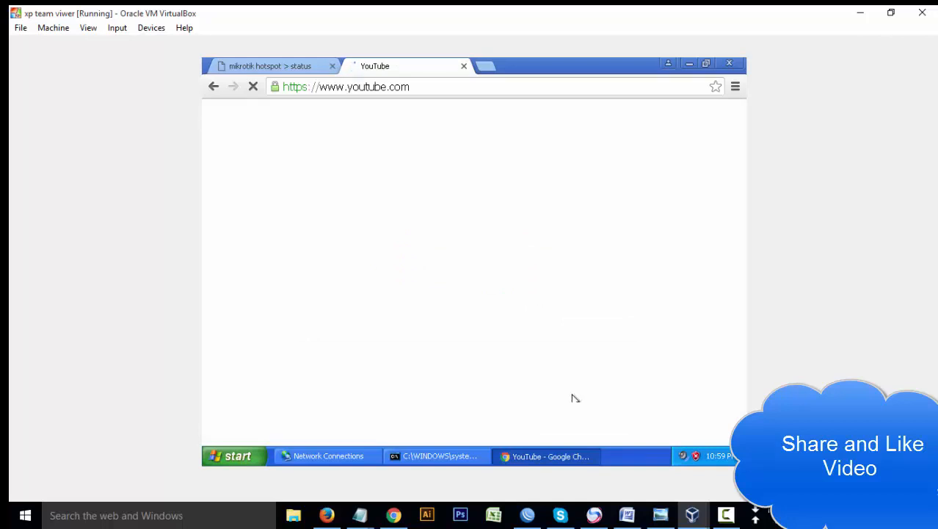
click(535, 518)
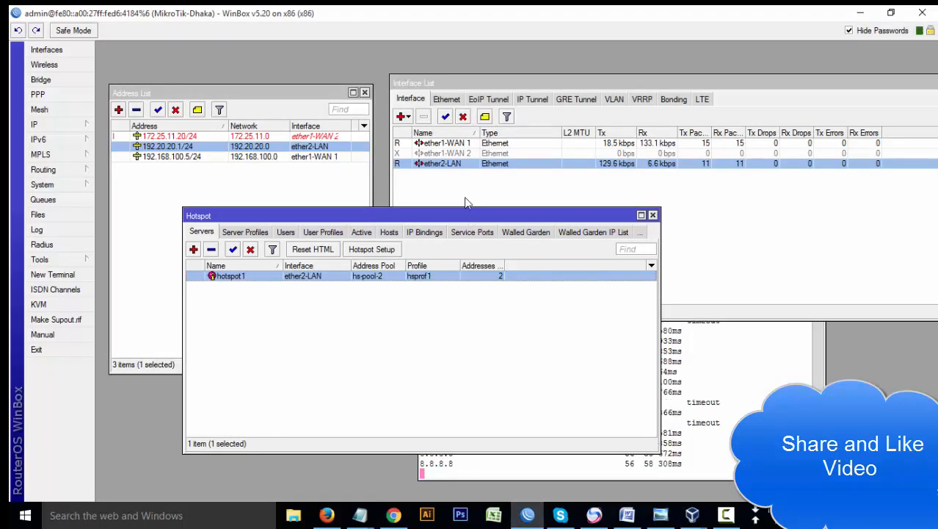
- Review the hotspot1 server on ether2-LAN in WinBox, then return to the XP VM showing YouTube
drag(468, 215, 455, 202)
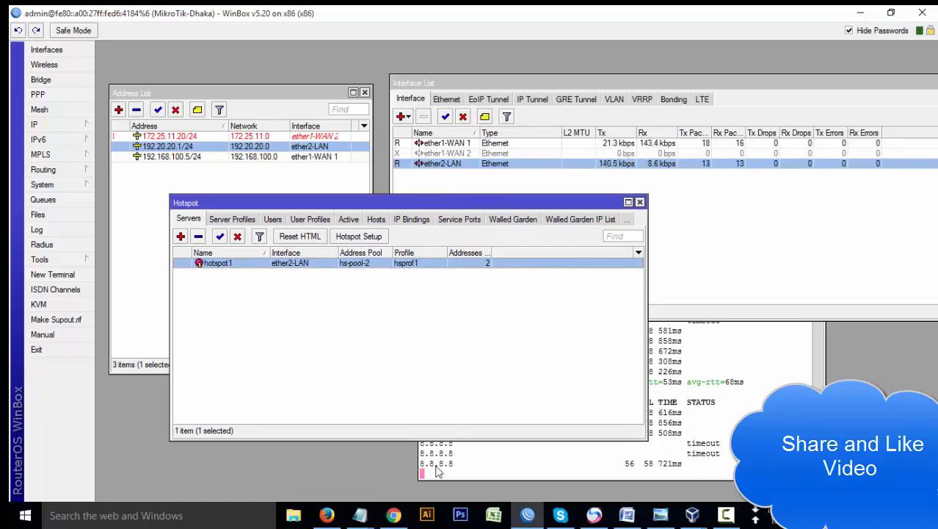
click(393, 515)
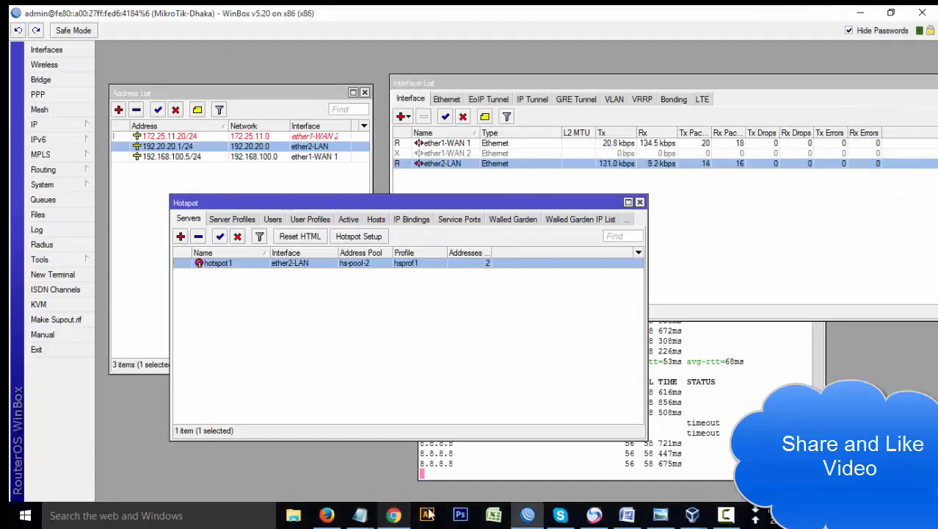
click(527, 515)
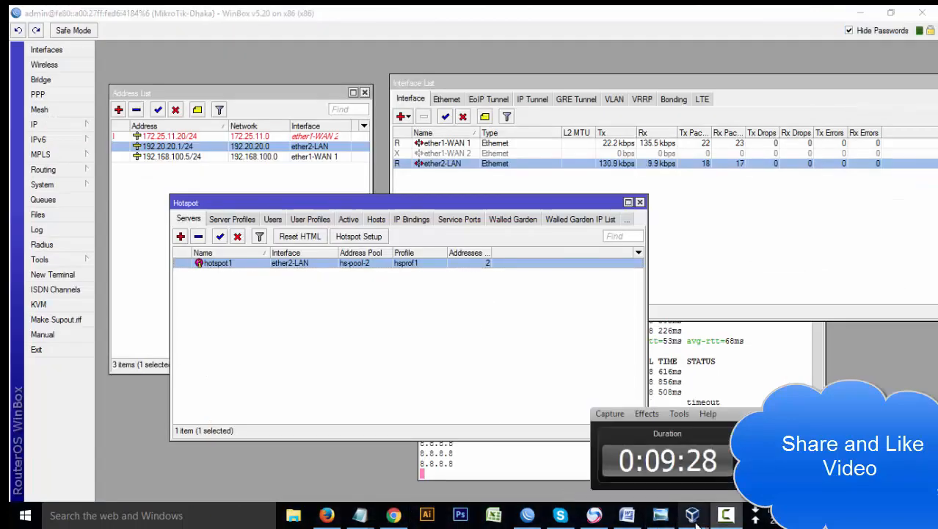
mouse_move(692, 515)
click(681, 496)
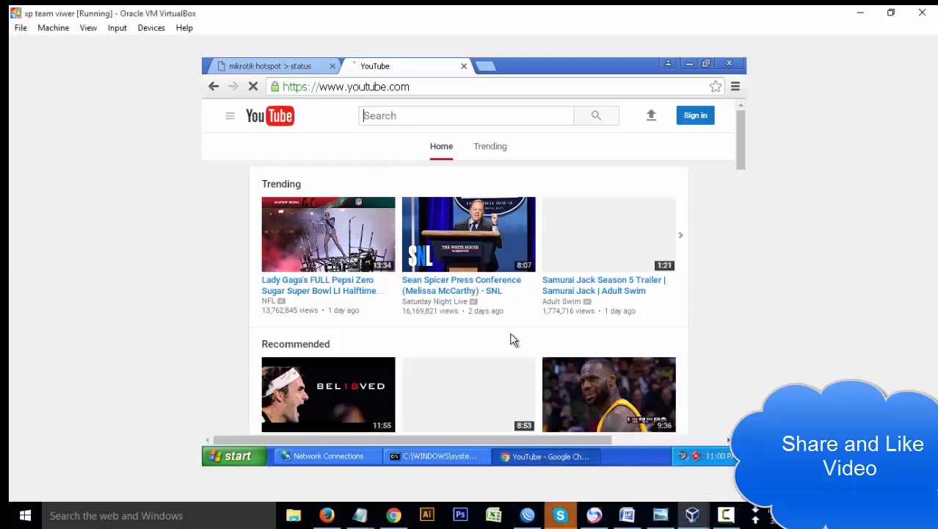
- Scroll the YouTube home page, then minimize Chrome to reveal the ongoing 8.8.8.8 ping replies
scroll(513, 323, down, 4)
scroll(480, 306, up, 4)
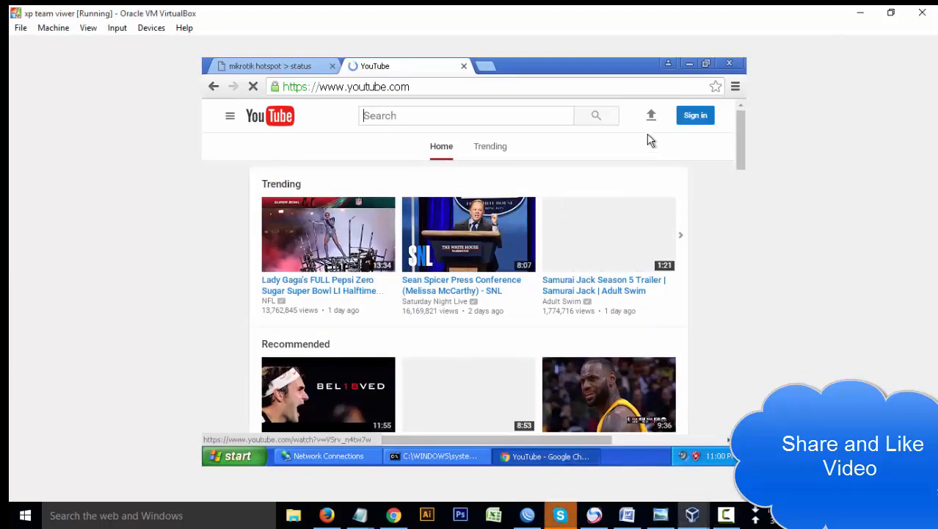
click(689, 65)
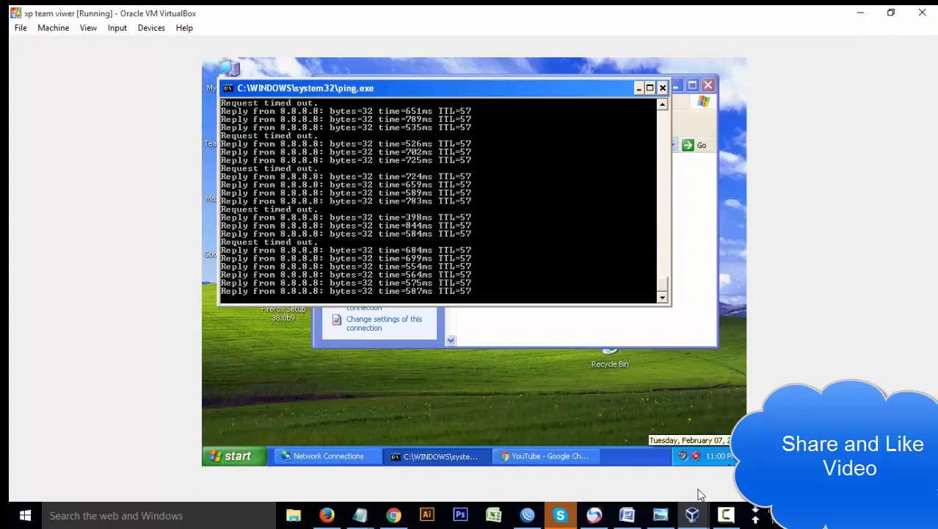
click(725, 517)
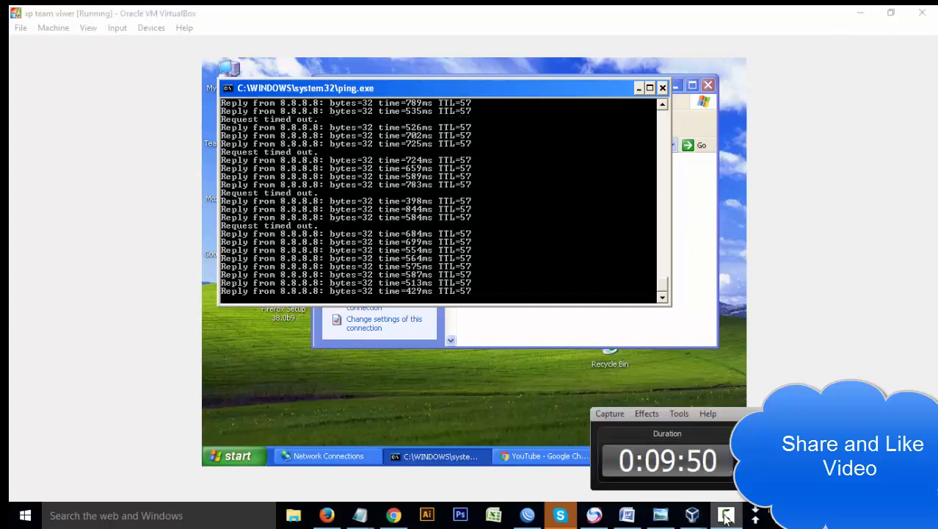